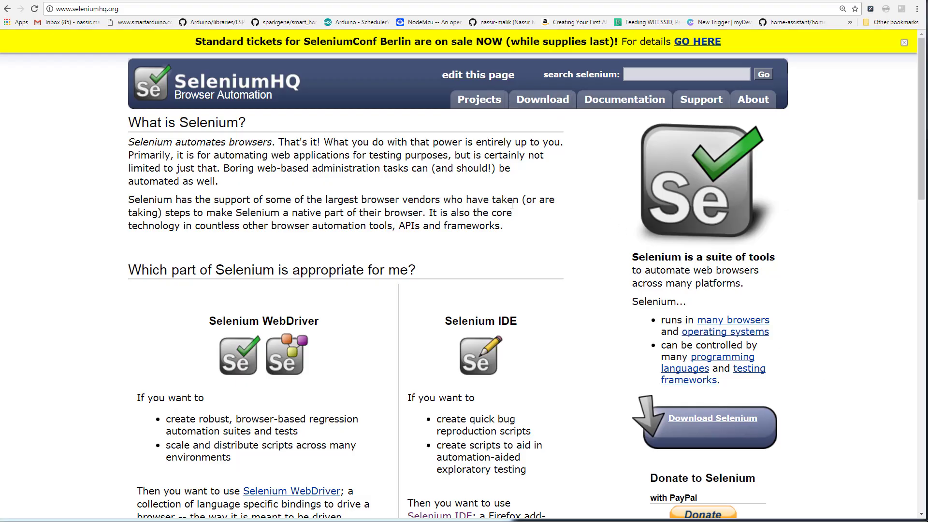
Go to the Selenium downloads page and pick out the C# language binding entry.
{"action": "left_click", "coordinate": [537, 101]}
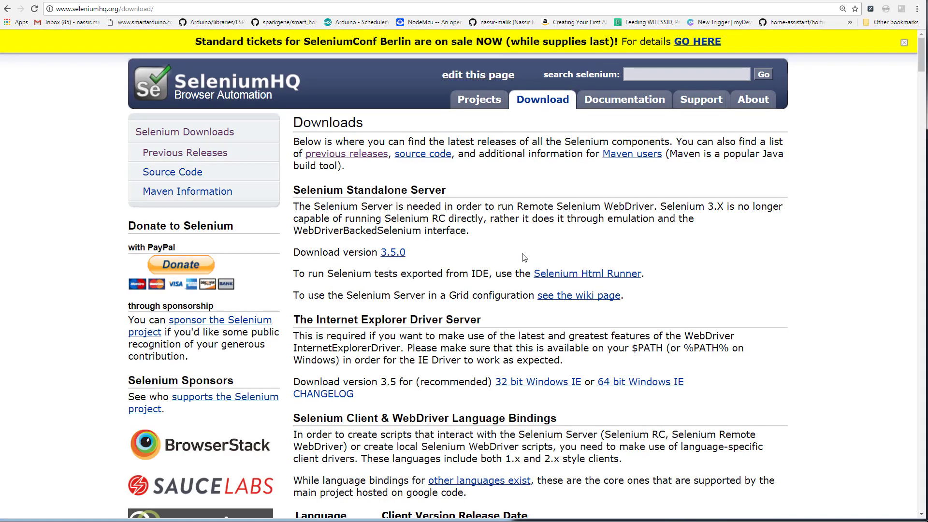
{"action": "scroll", "coordinate": [523, 254], "scroll_direction": "down", "scroll_amount": 5}
{"action": "scroll", "coordinate": [523, 254], "scroll_direction": "down", "scroll_amount": 2}
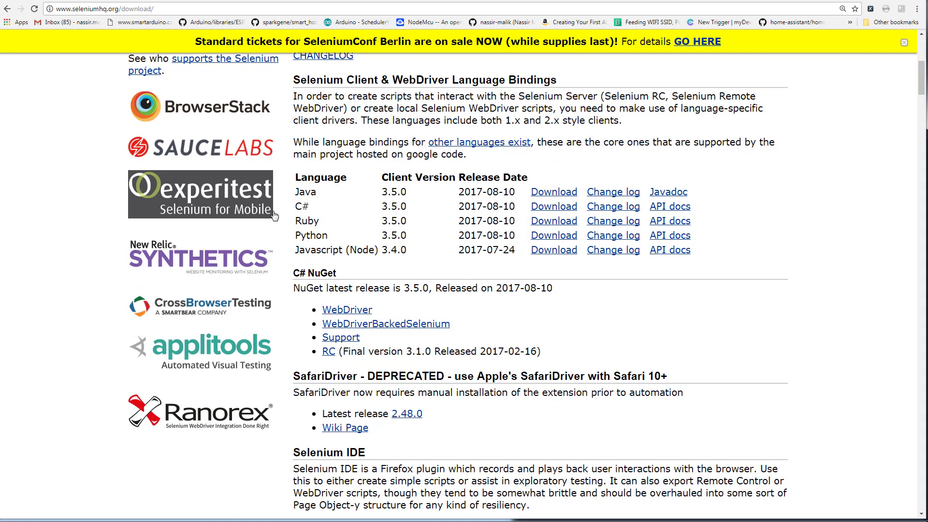
{"action": "double_click", "coordinate": [301, 206]}
Download the C# package, then open its net40 folder and select all nine files.
{"action": "left_click", "coordinate": [553, 206]}
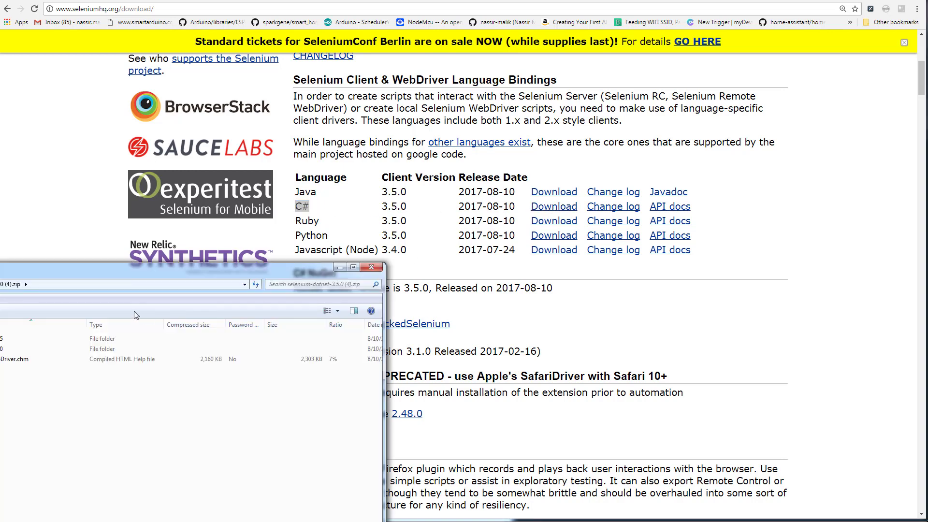
{"action": "left_click_drag", "start_coordinate": [145, 269], "coordinate": [533, 102]}
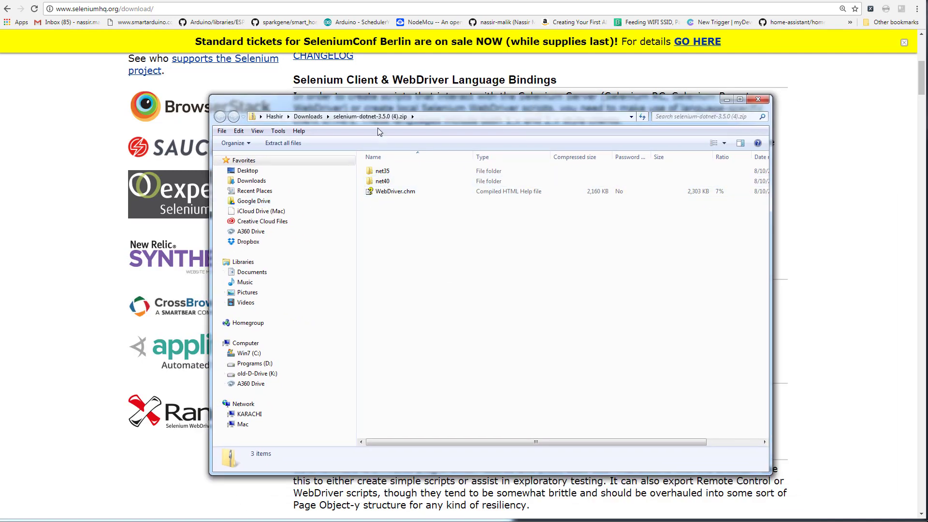
{"action": "left_click", "coordinate": [383, 182]}
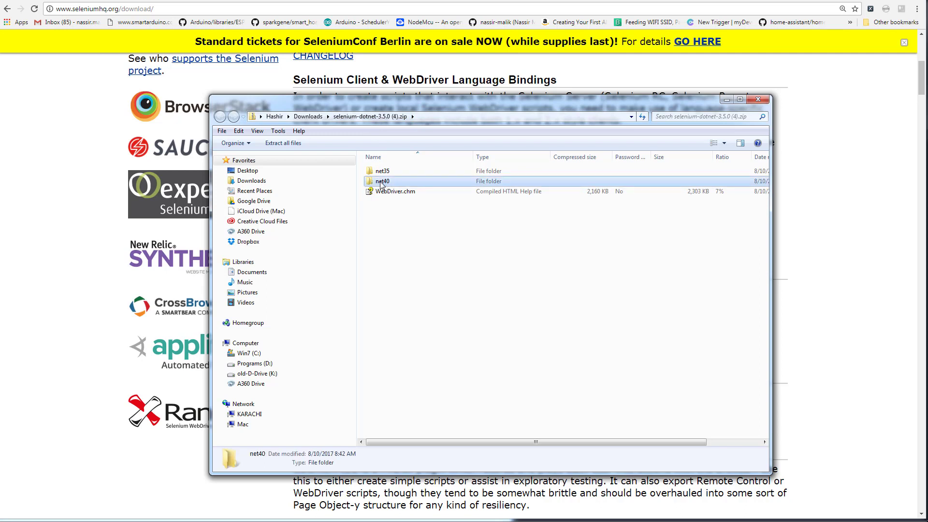
{"action": "double_click", "coordinate": [383, 181]}
{"action": "left_click_drag", "start_coordinate": [442, 281], "coordinate": [400, 170]}
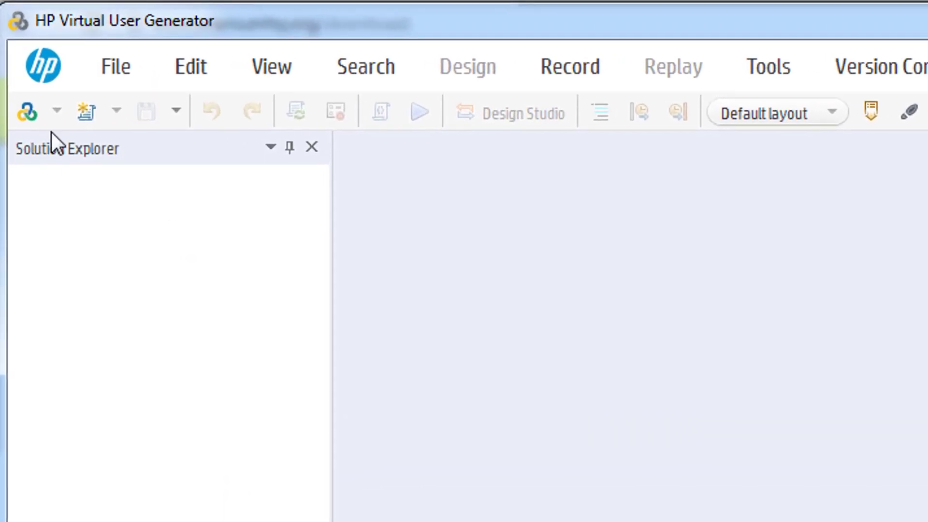
Create a new single-protocol .NET script named DotNet5 via New Script and Solution.
{"action": "left_click", "coordinate": [109, 67]}
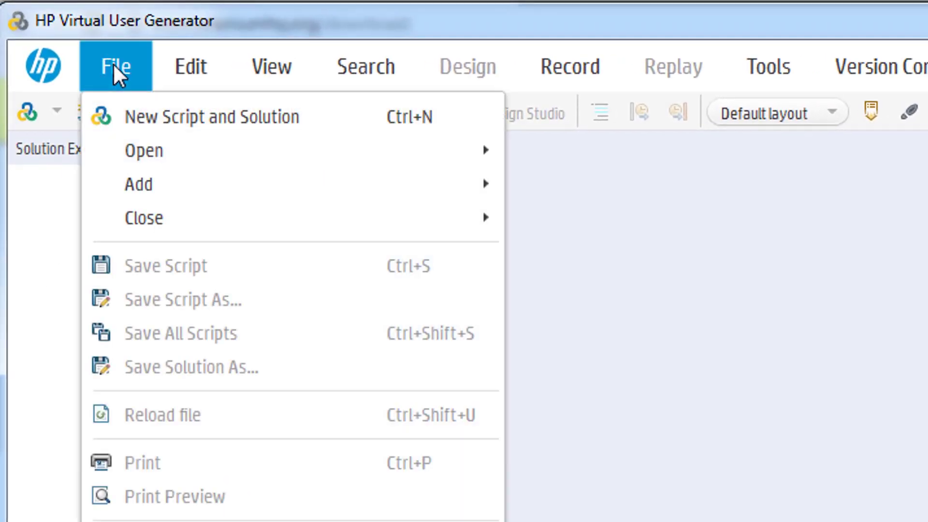
{"action": "left_click", "coordinate": [175, 118]}
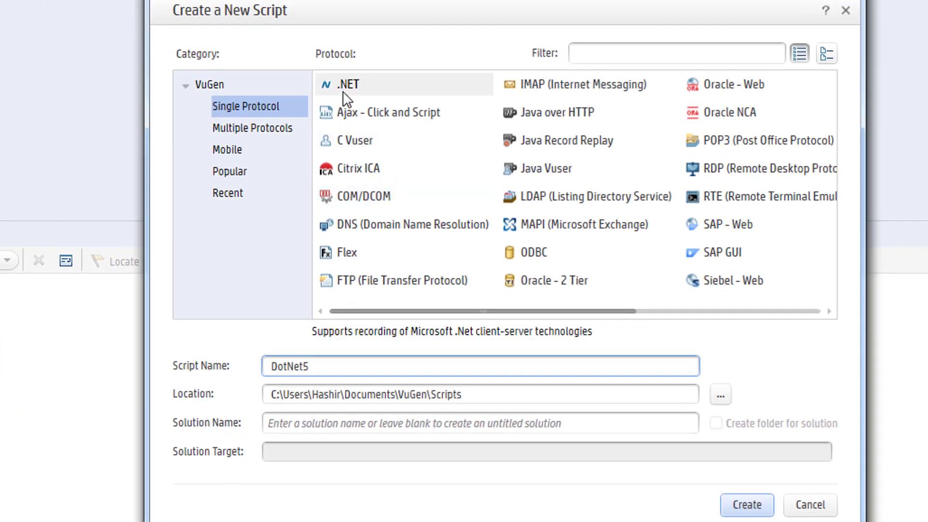
{"action": "left_click", "coordinate": [344, 88]}
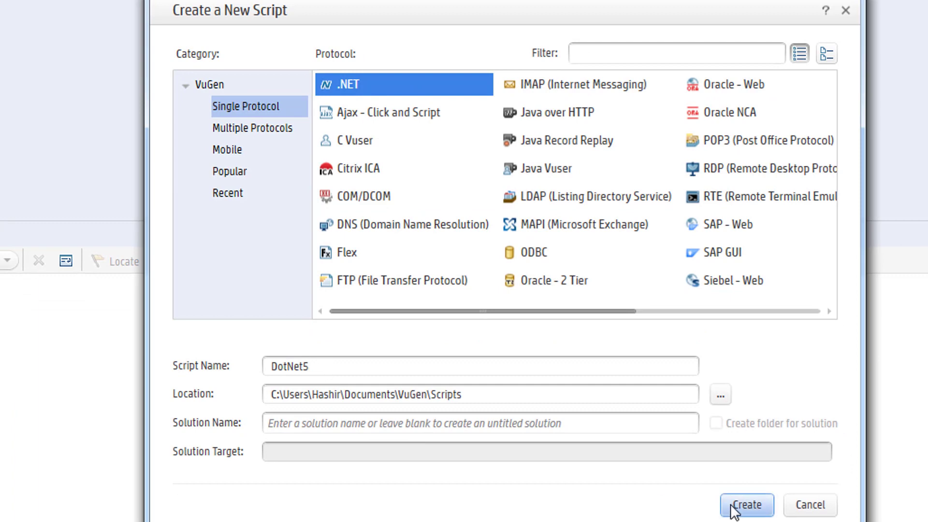
{"action": "left_click", "coordinate": [747, 505]}
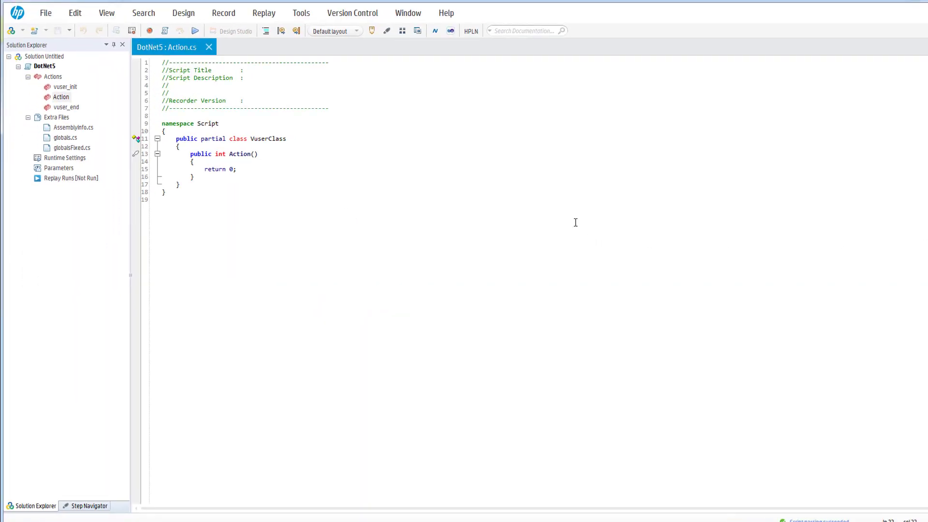
{"action": "scroll", "coordinate": [551, 225], "scroll_direction": "up", "scroll_amount": 2}
{"action": "scroll", "coordinate": [552, 225], "scroll_direction": "up", "scroll_amount": 2}
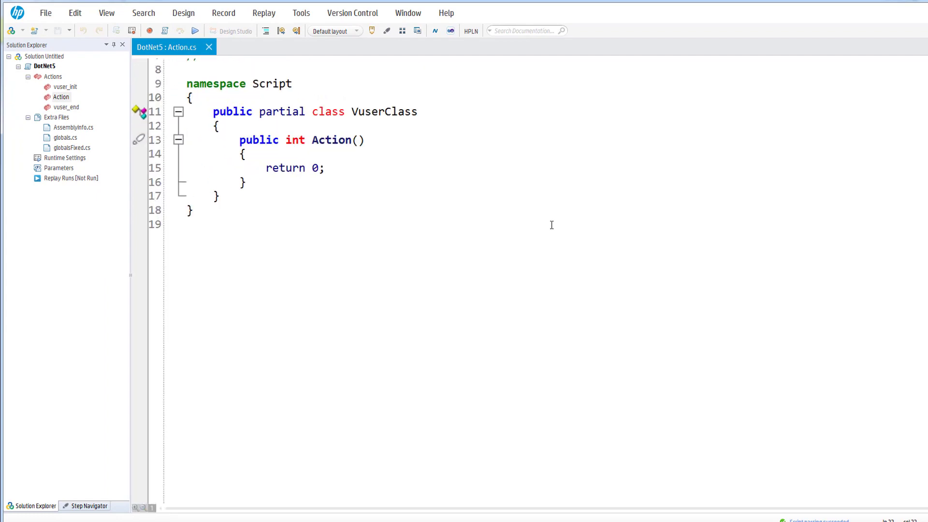
{"action": "scroll", "coordinate": [551, 224], "scroll_direction": "up", "scroll_amount": 2}
{"action": "scroll", "coordinate": [551, 225], "scroll_direction": "up", "scroll_amount": 2}
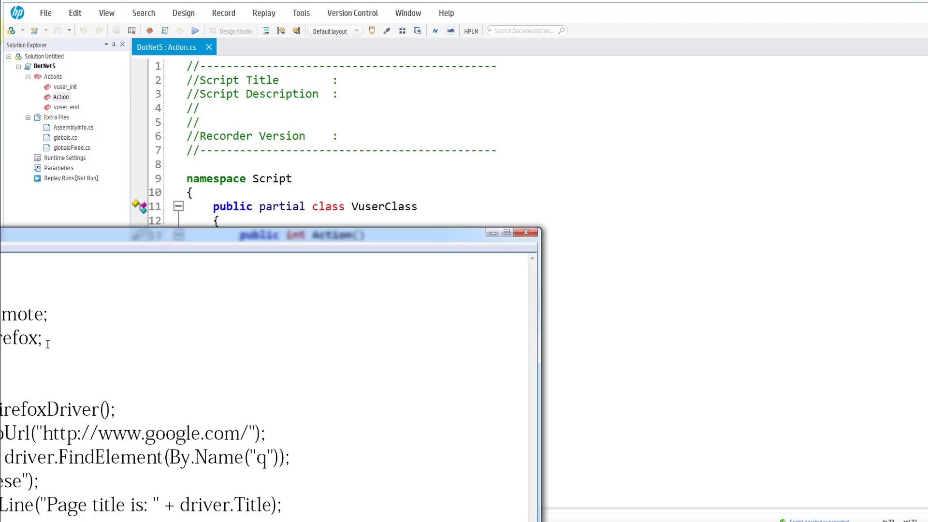
Copy the four Selenium using lines from the sample and paste them at line 8.
{"action": "left_click_drag", "start_coordinate": [48, 345], "coordinate": [0, 312]}
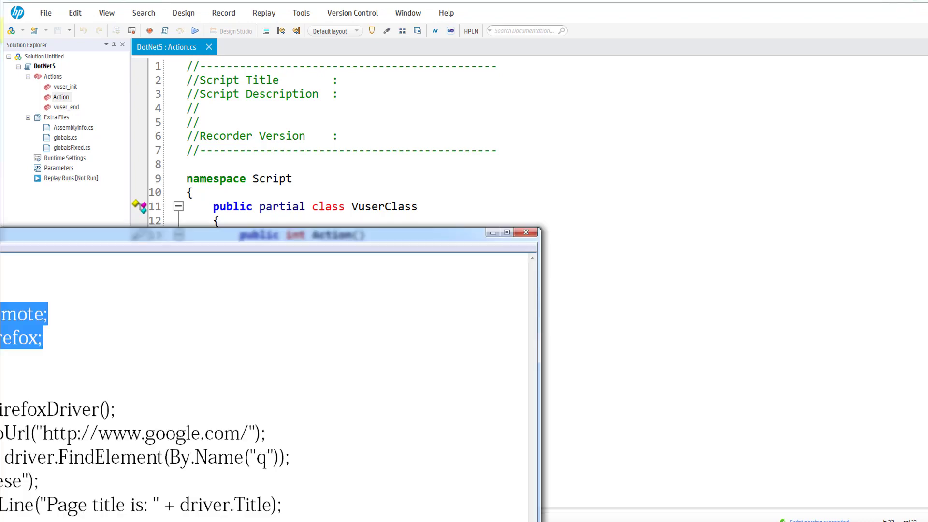
{"action": "key", "text": "alt+Tab"}
{"action": "left_click", "coordinate": [187, 164]}
{"action": "type", "text": "using System; using OpenQA.Selenium; using OpenQA.Selenium.Remote; using OpenQA.Selenium.Firefox;"}
{"action": "key", "text": "Return"}
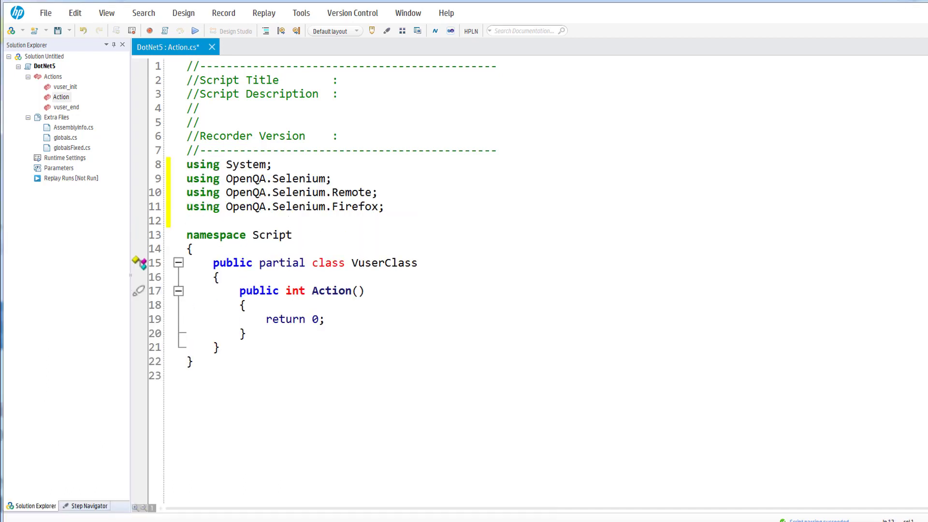
Copy the Google-search Selenium code into Action() and indent the IWebDriver line.
{"action": "key", "text": "alt+Tab"}
{"action": "left_click_drag", "start_coordinate": [281, 507], "coordinate": [0, 406]}
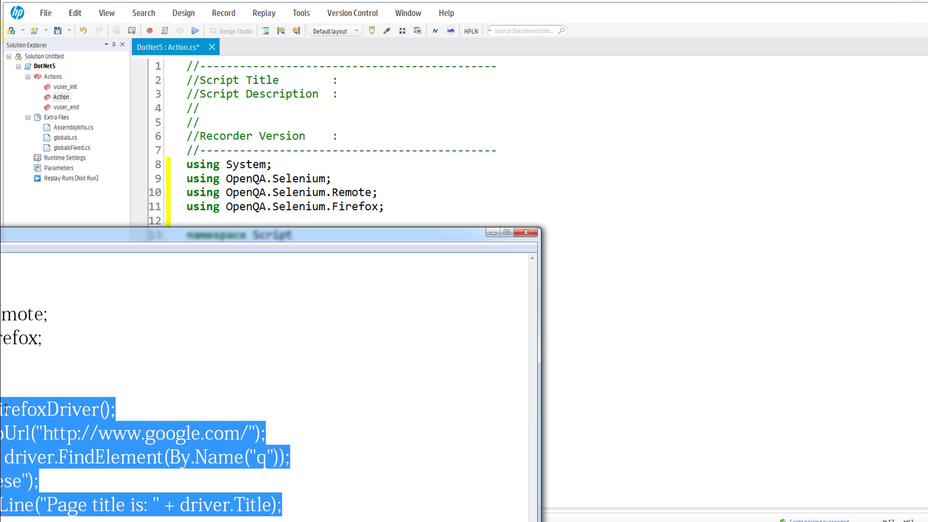
{"action": "key", "text": "ctrl+c"}
{"action": "key", "text": "alt+Tab"}
{"action": "left_click", "coordinate": [299, 310]}
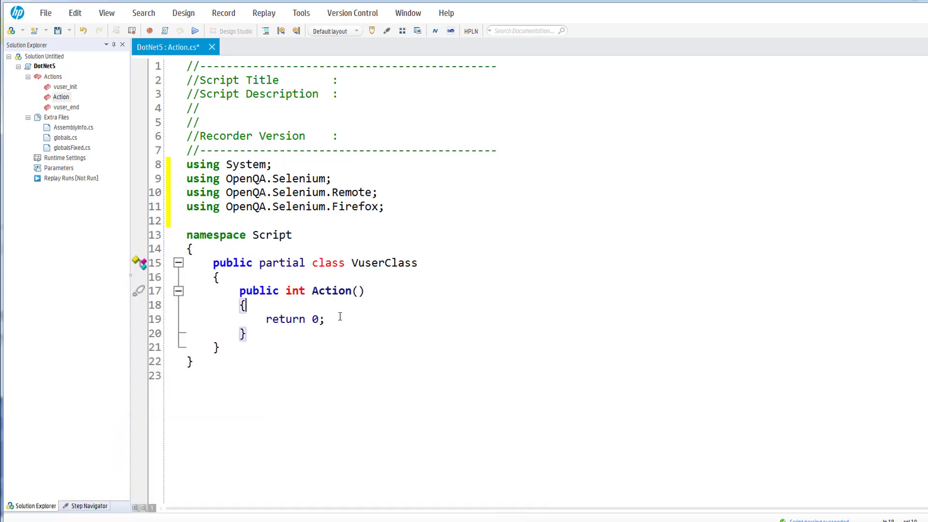
{"action": "key", "text": "Return"}
{"action": "key", "text": "Return"}
{"action": "key", "text": "Return"}
{"action": "key", "text": "ctrl+v"}
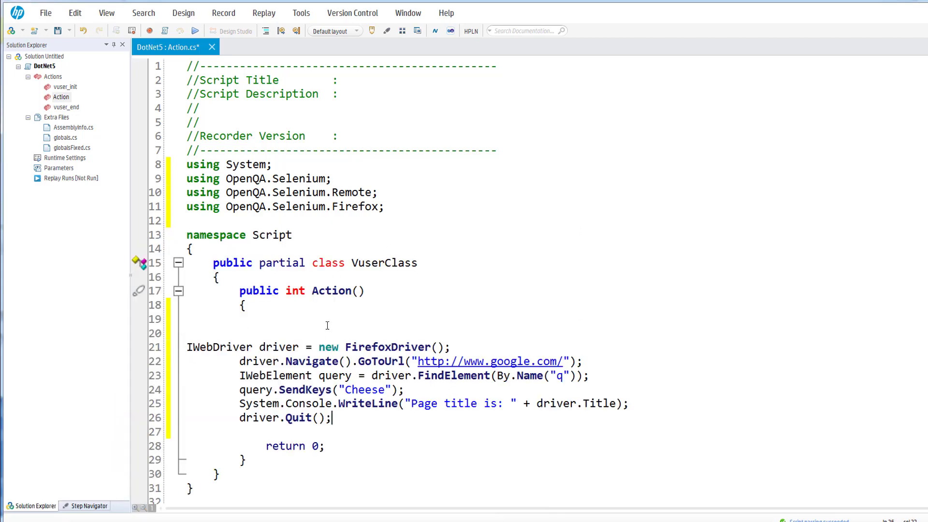
{"action": "left_click", "coordinate": [187, 347]}
{"action": "key", "text": "Tab"}
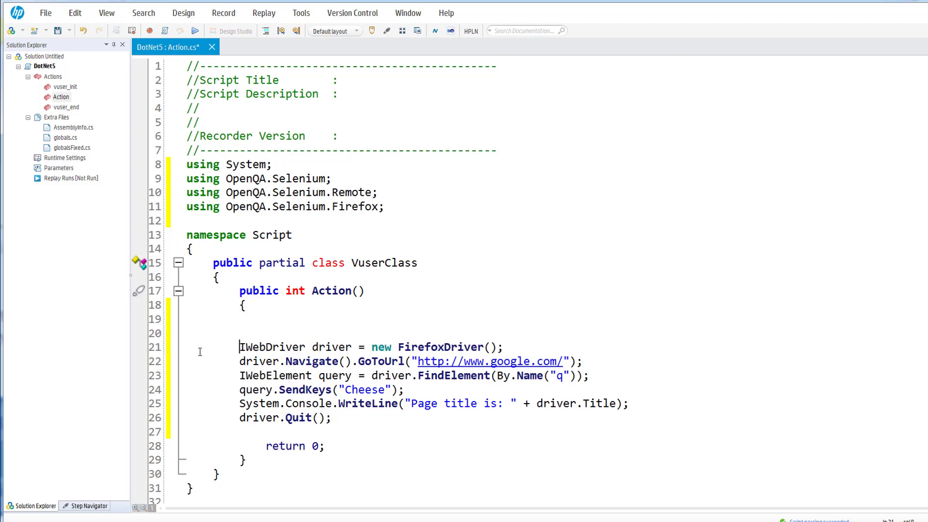
{"action": "left_click_drag", "start_coordinate": [388, 207], "coordinate": [170, 167]}
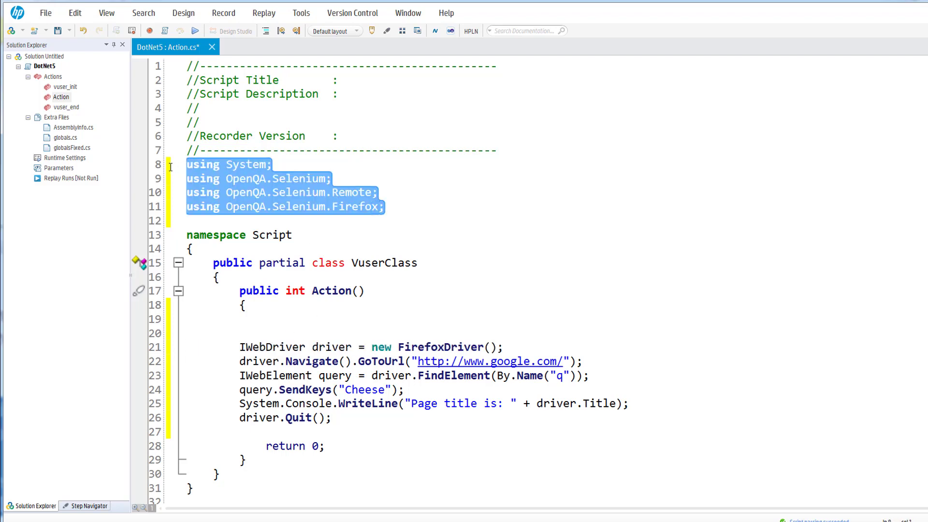
{"action": "left_click", "coordinate": [236, 194]}
{"action": "left_click_drag", "start_coordinate": [274, 166], "coordinate": [186, 166]}
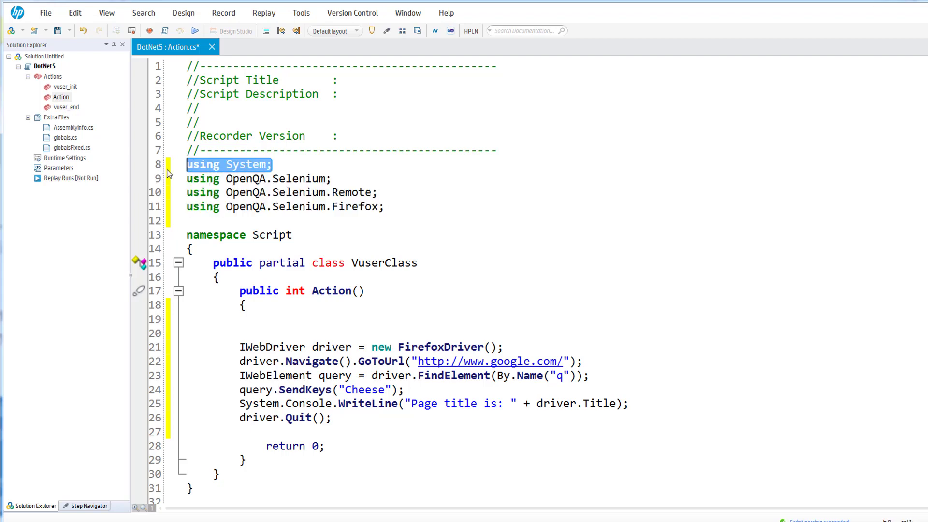
{"action": "left_click_drag", "start_coordinate": [385, 207], "coordinate": [187, 178]}
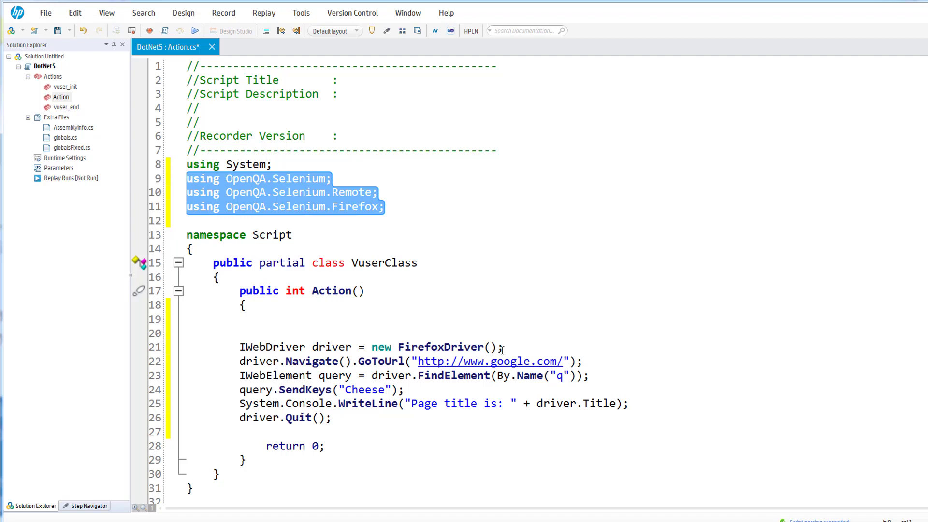
{"action": "left_click_drag", "start_coordinate": [506, 348], "coordinate": [240, 348]}
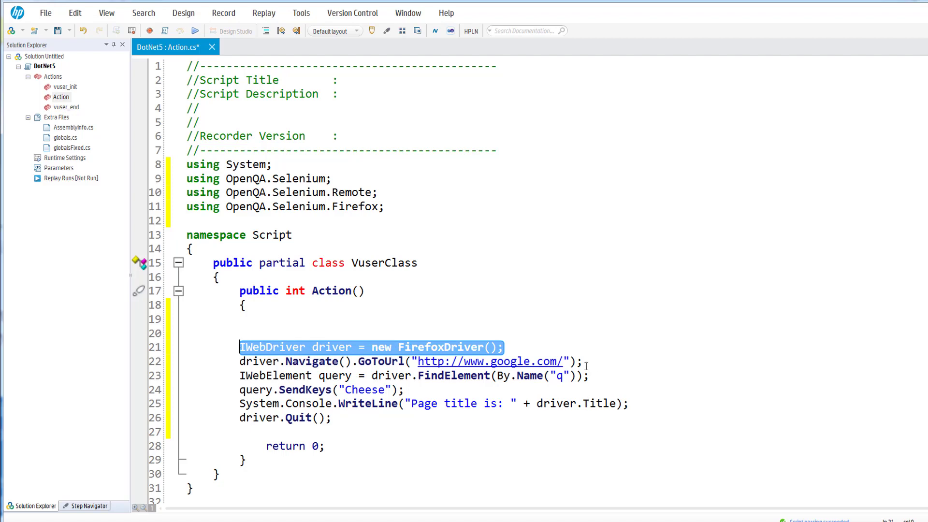
{"action": "left_click_drag", "start_coordinate": [572, 362], "coordinate": [417, 361]}
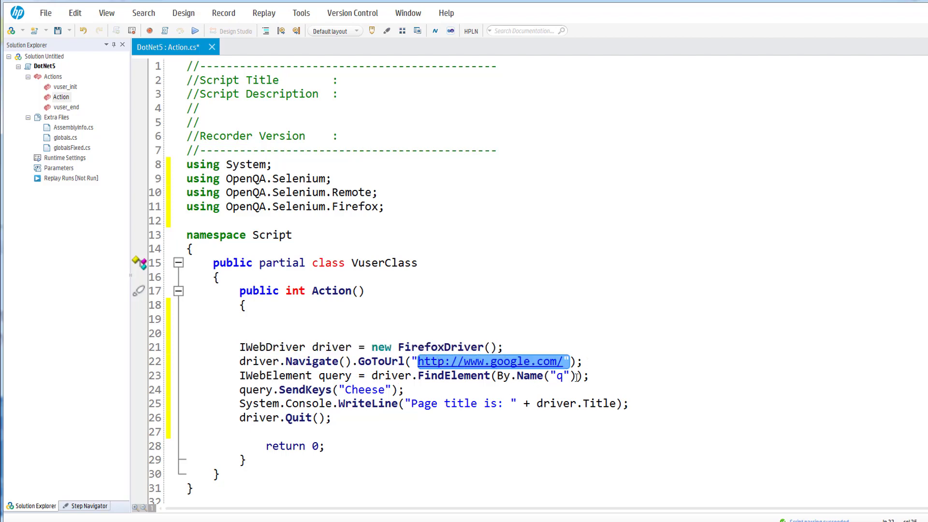
{"action": "left_click_drag", "start_coordinate": [578, 375], "coordinate": [498, 376]}
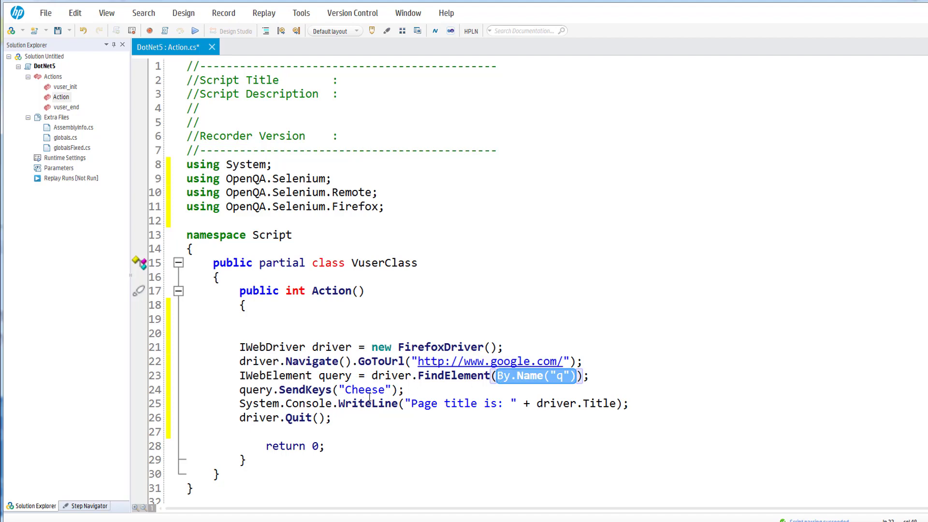
{"action": "left_click_drag", "start_coordinate": [385, 390], "coordinate": [347, 390]}
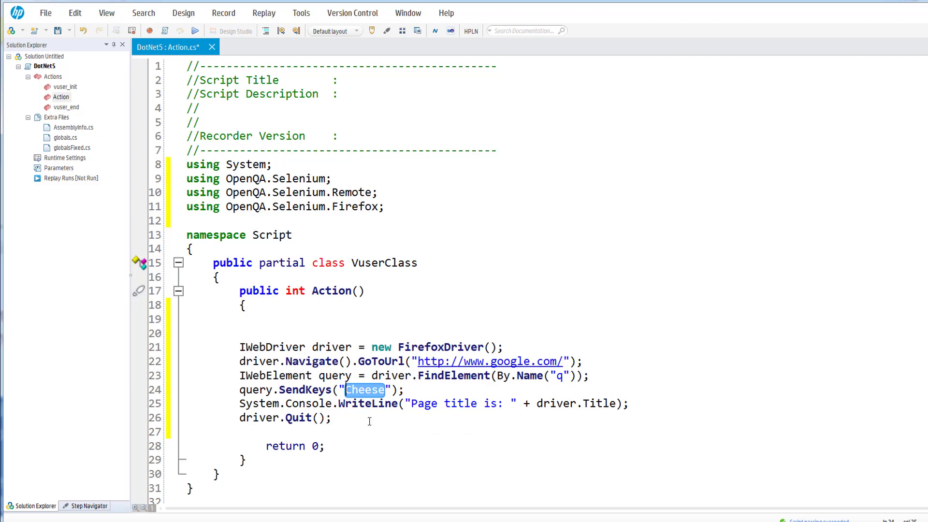
{"action": "scroll", "coordinate": [449, 305], "scroll_direction": "down", "scroll_amount": 2}
{"action": "scroll", "coordinate": [448, 313], "scroll_direction": "up", "scroll_amount": 2}
Replay, dismiss the compile error, select the three failing OpenQA using lines, and switch to the net40 window.
{"action": "left_click", "coordinate": [195, 30]}
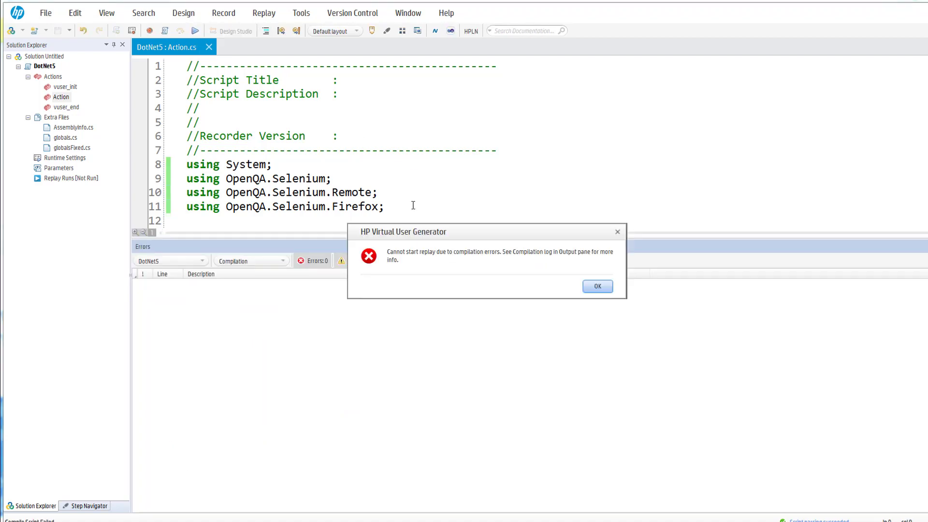
{"action": "left_click", "coordinate": [598, 287]}
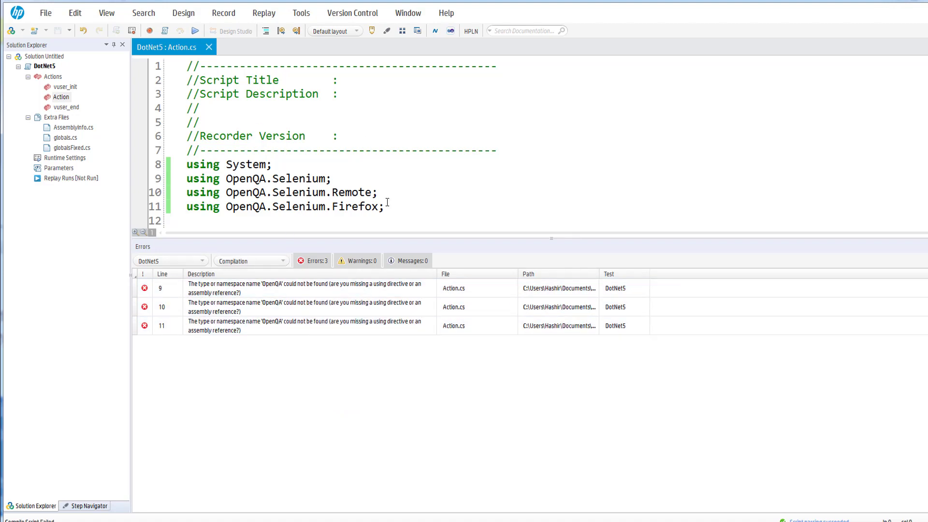
{"action": "left_click_drag", "start_coordinate": [387, 206], "coordinate": [187, 178]}
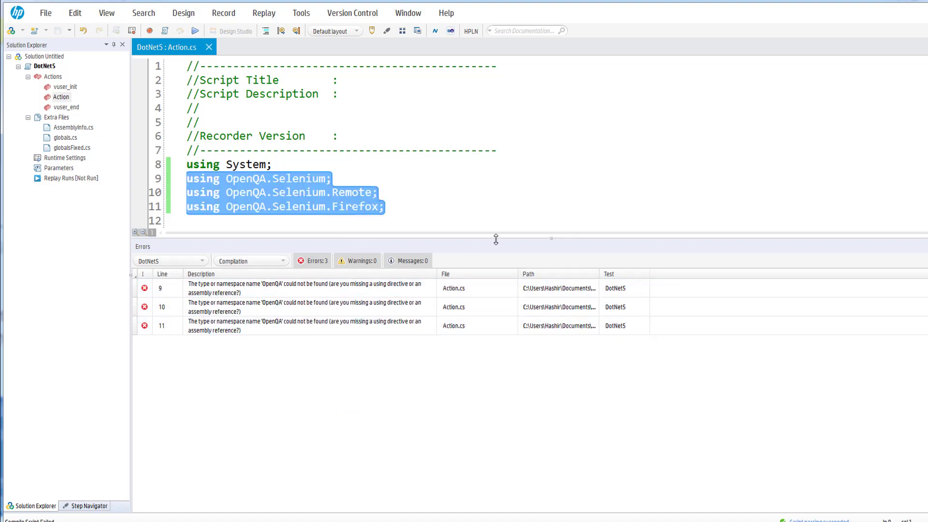
{"action": "left_click_drag", "start_coordinate": [496, 239], "coordinate": [496, 315]}
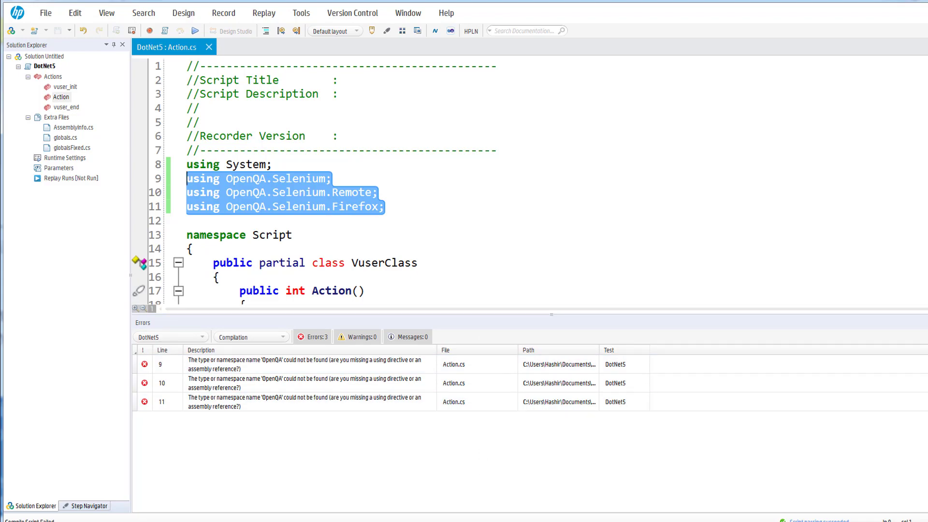
{"action": "key", "text": "alt+Tab"}
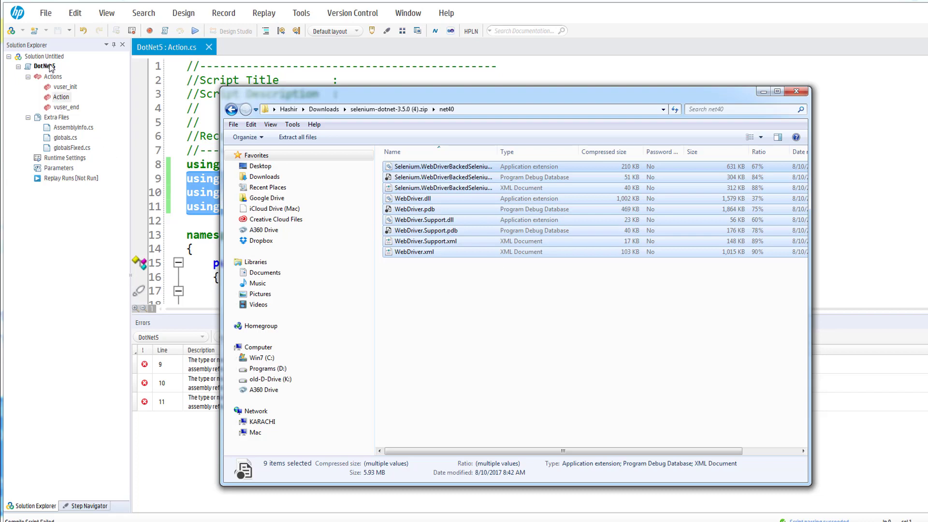
Copy the nine selected Selenium files and open DotNet5's script folder on disk.
{"action": "right_click", "coordinate": [460, 218]}
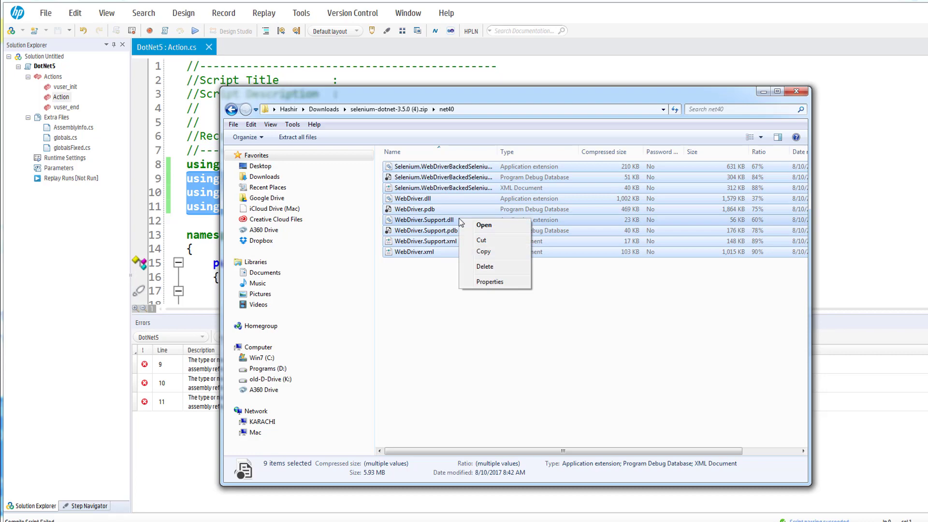
{"action": "left_click", "coordinate": [482, 253]}
{"action": "left_click", "coordinate": [44, 66]}
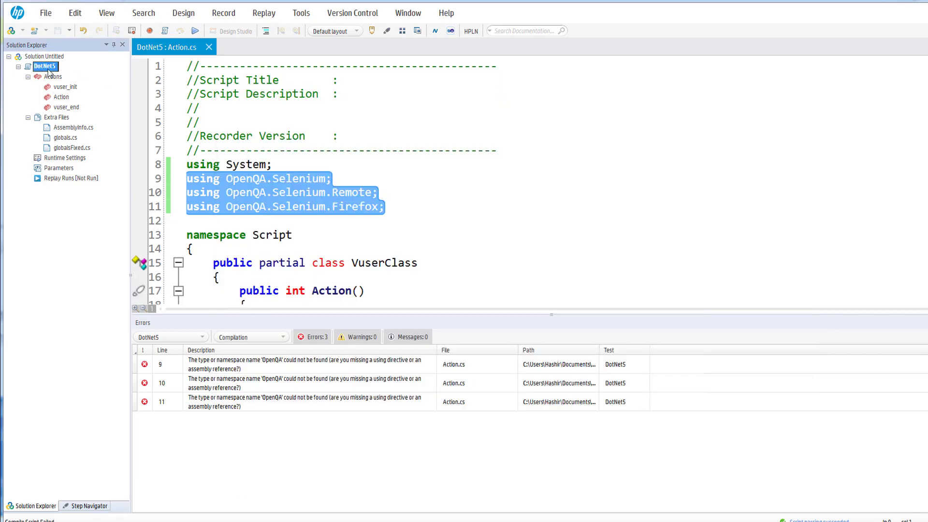
{"action": "right_click", "coordinate": [46, 68]}
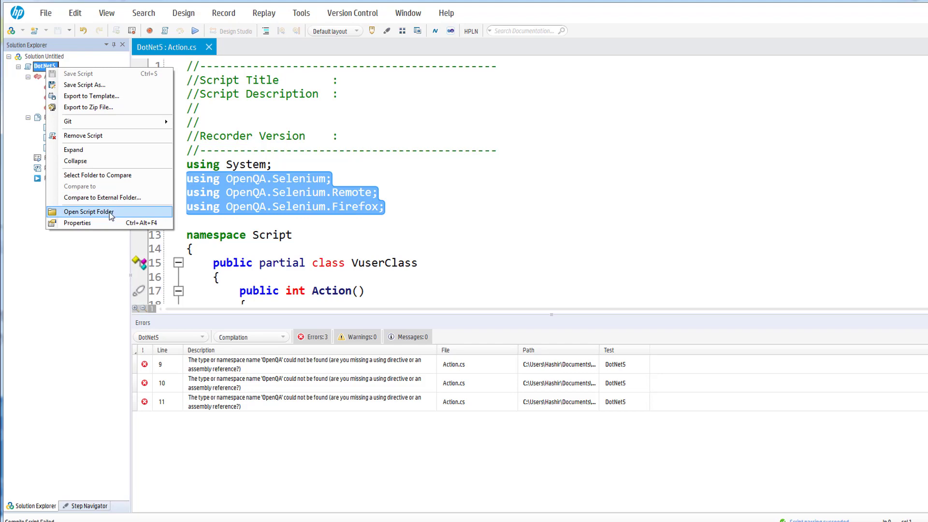
{"action": "left_click", "coordinate": [89, 212]}
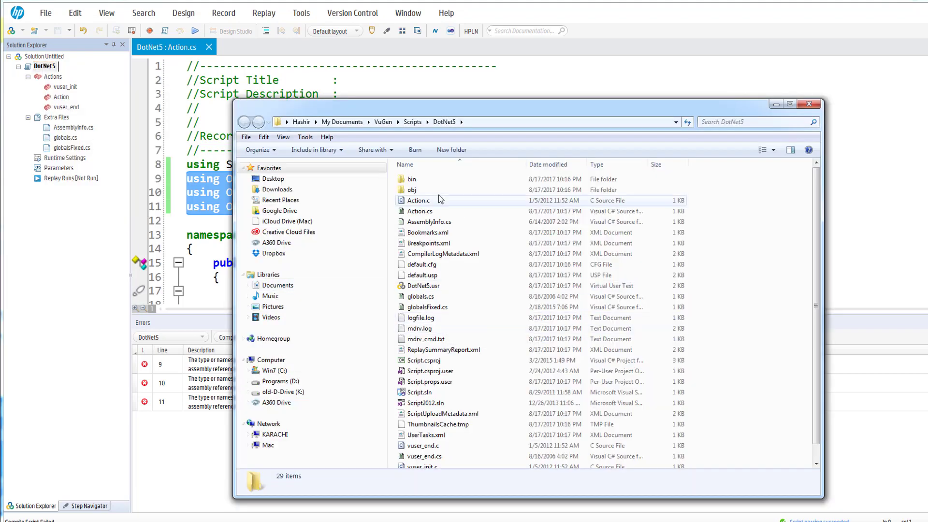
Paste the Selenium files into the script's bin folder and minimize Explorer.
{"action": "double_click", "coordinate": [411, 179]}
{"action": "right_click", "coordinate": [512, 332]}
{"action": "left_click", "coordinate": [537, 401]}
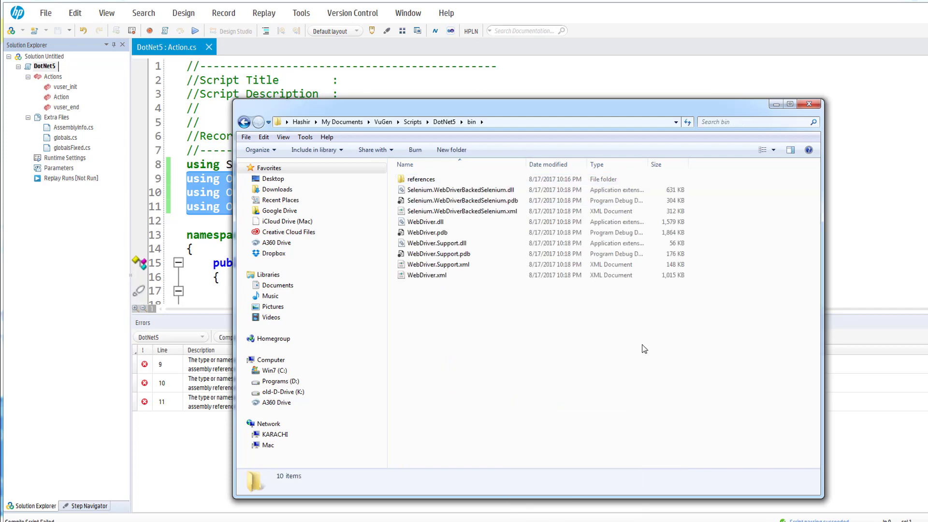
{"action": "left_click", "coordinate": [776, 104]}
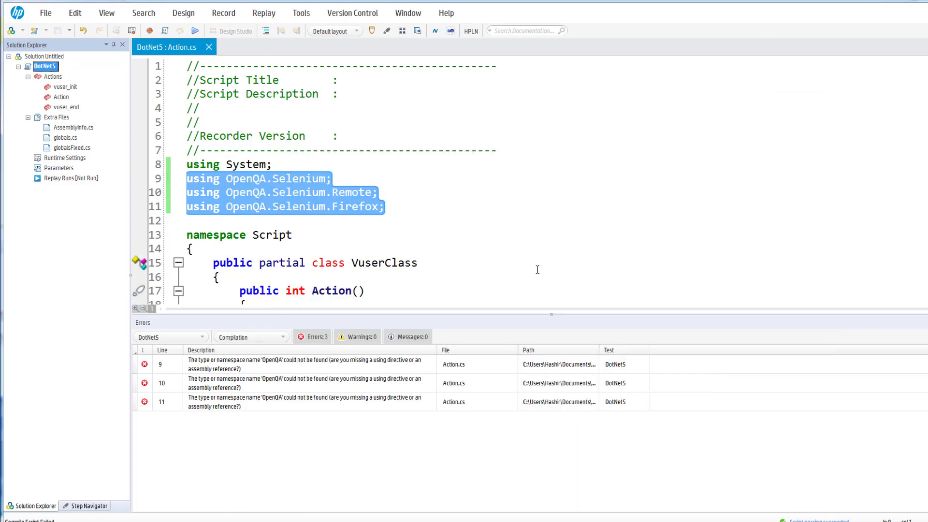
Start adding a reference from disk via the editor's References list and Browse.
{"action": "left_click", "coordinate": [558, 270]}
{"action": "scroll", "coordinate": [545, 271], "scroll_direction": "down", "scroll_amount": 8}
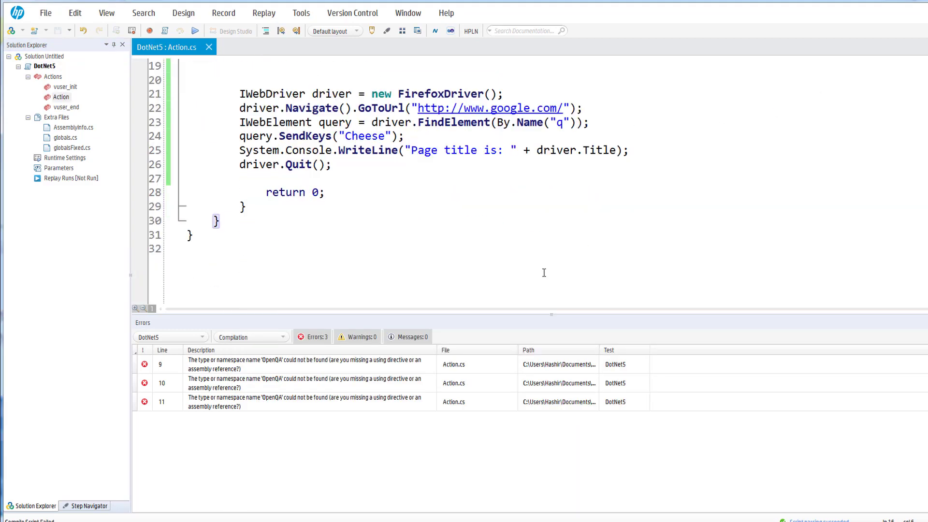
{"action": "right_click", "coordinate": [497, 264]}
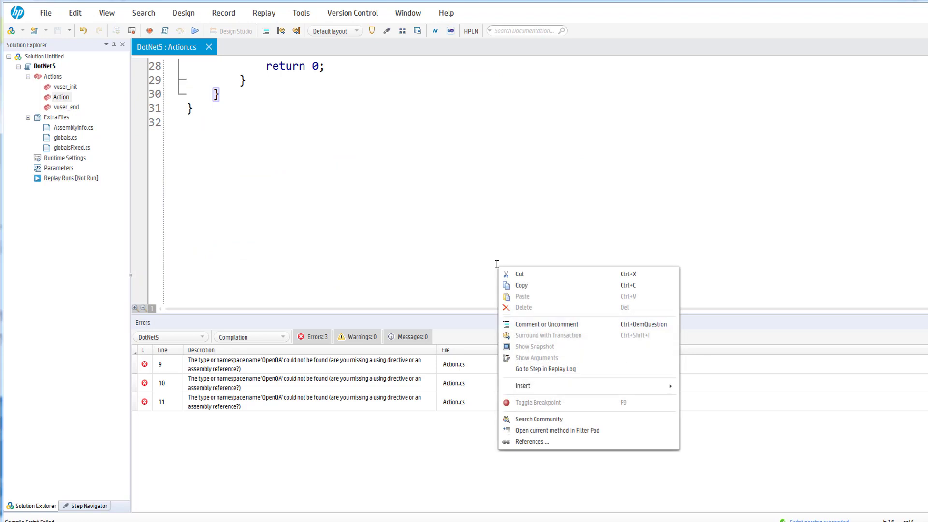
{"action": "left_click", "coordinate": [557, 443]}
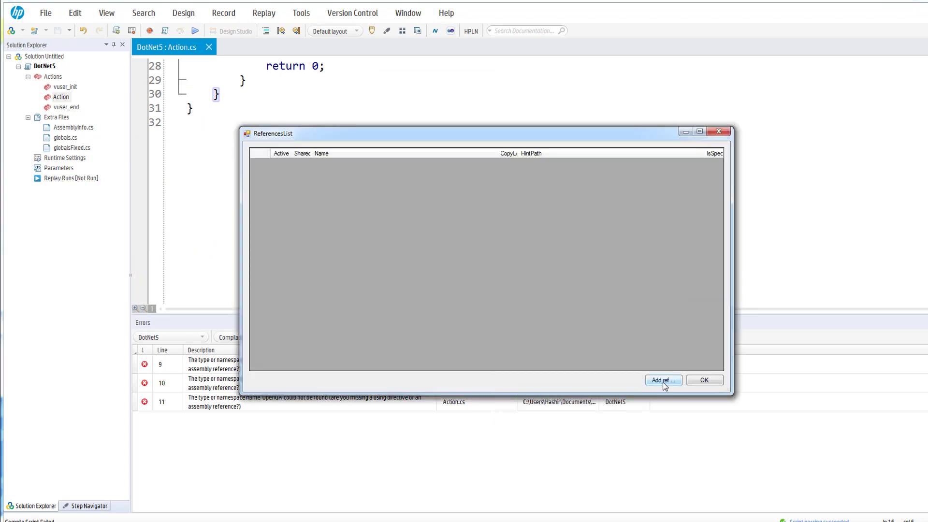
{"action": "left_click", "coordinate": [661, 380]}
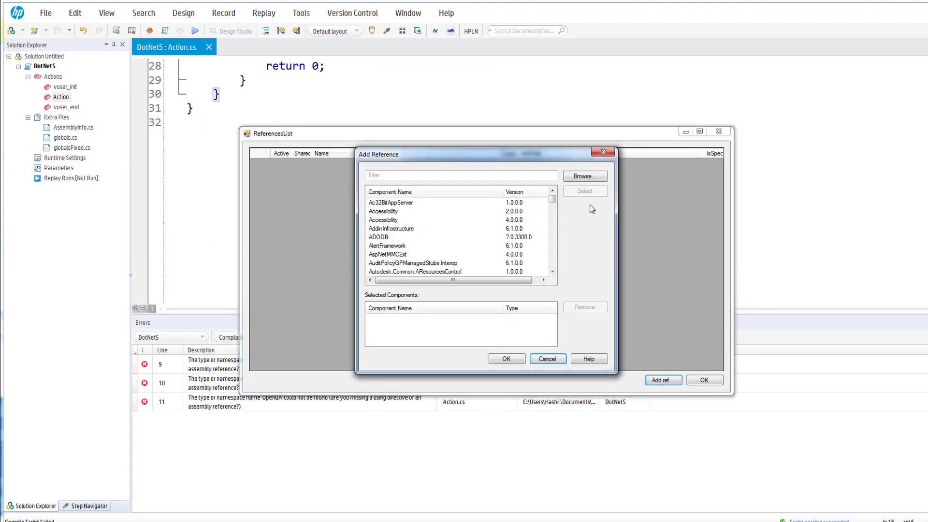
{"action": "left_click", "coordinate": [585, 177]}
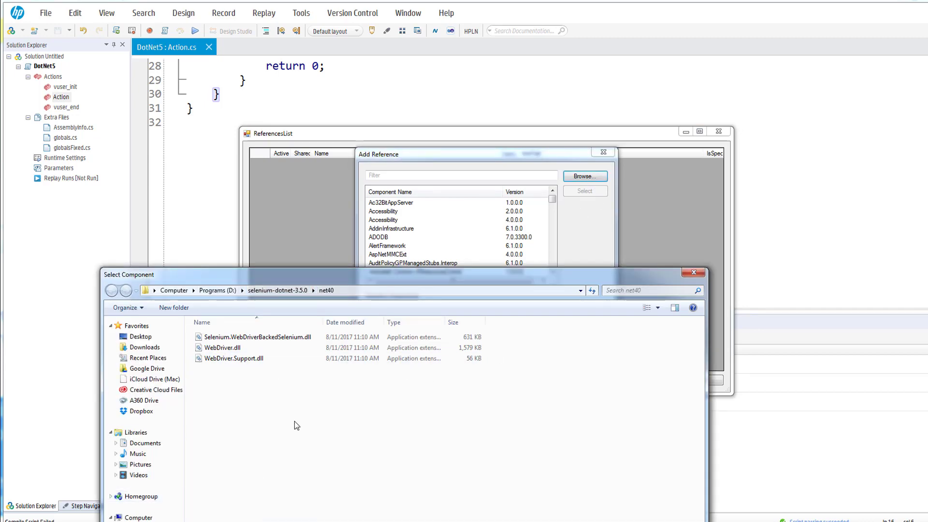
Add the three Selenium DLLs from net40 as references and confirm the list.
{"action": "left_click_drag", "start_coordinate": [274, 403], "coordinate": [185, 329]}
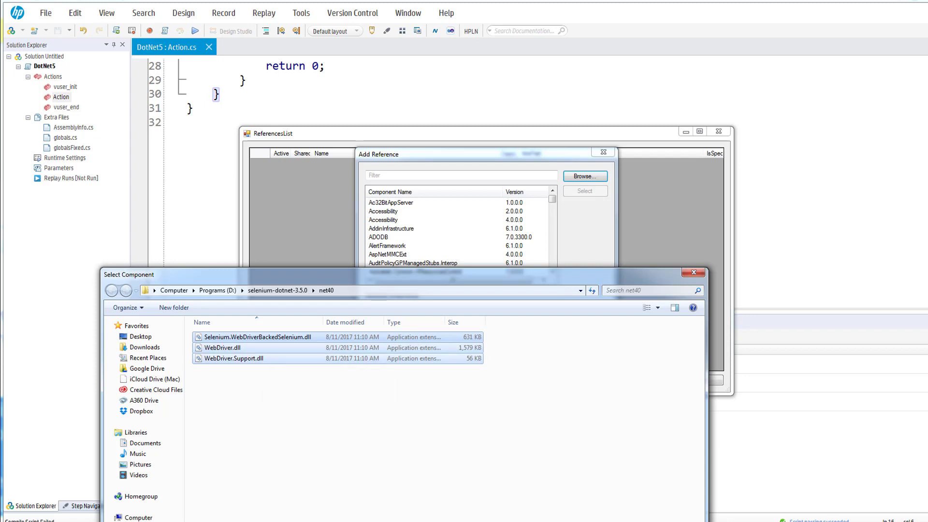
{"action": "key", "text": "Return"}
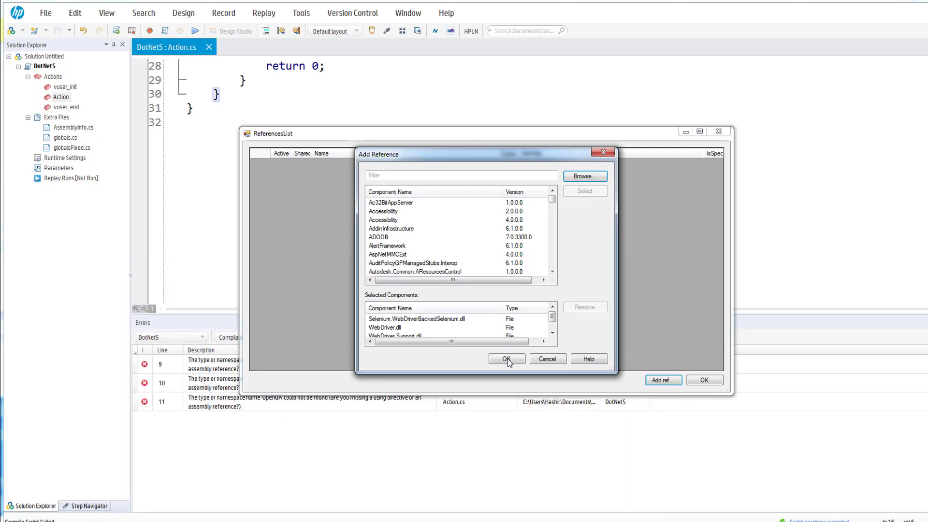
{"action": "left_click", "coordinate": [507, 361]}
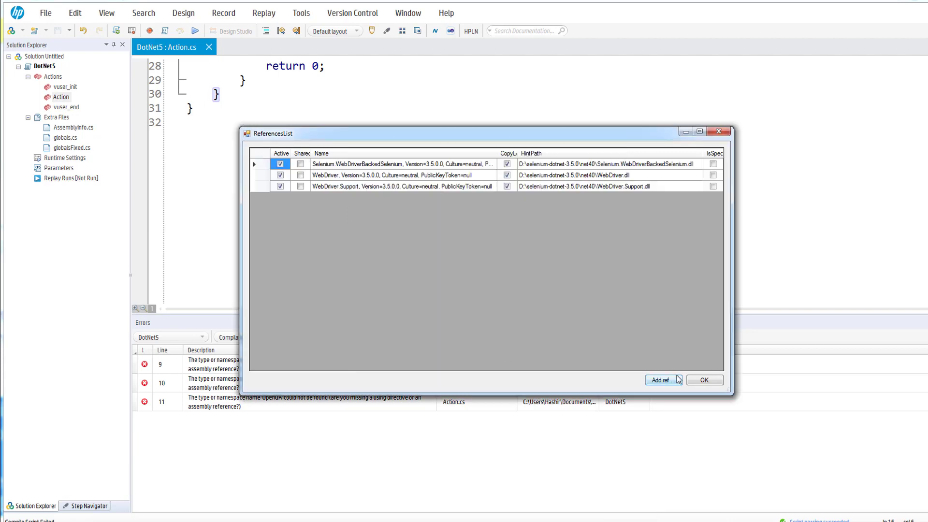
{"action": "left_click", "coordinate": [704, 381]}
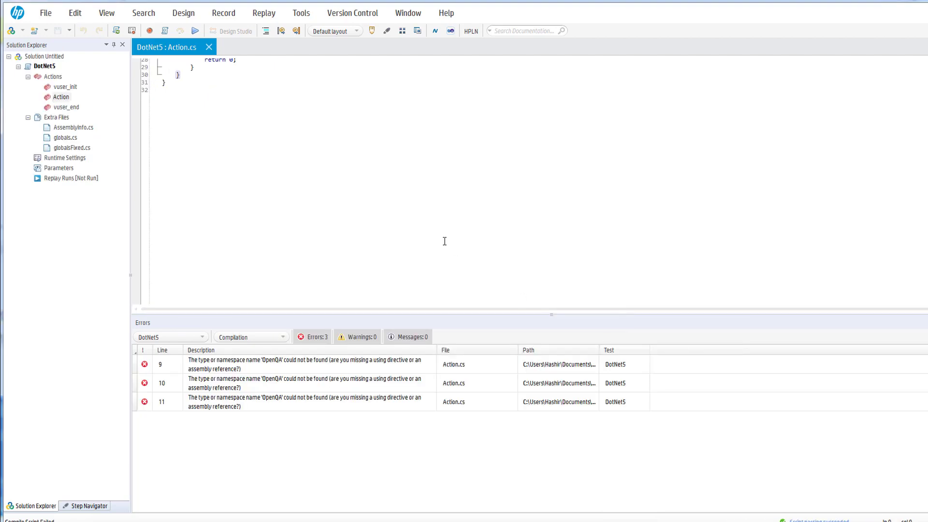
{"action": "scroll", "coordinate": [412, 209], "scroll_direction": "up", "scroll_amount": 3}
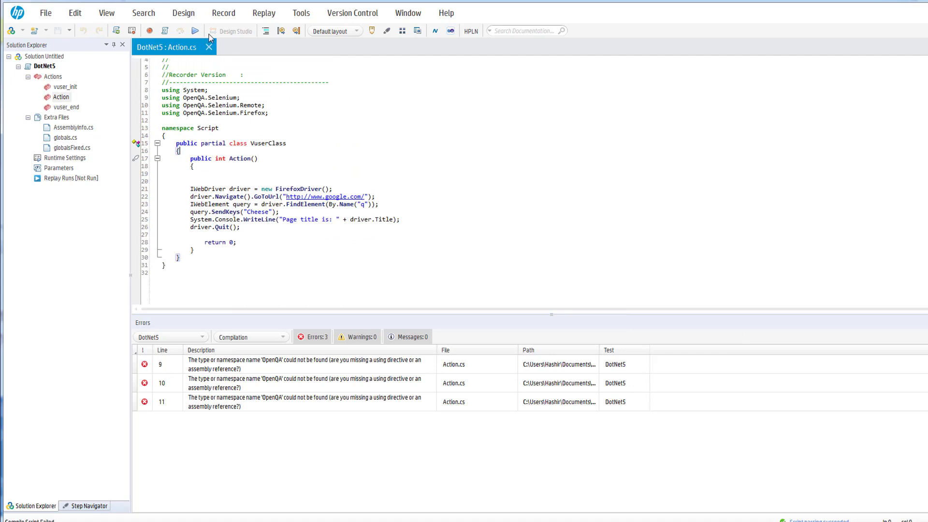
Replay, review the remaining System.Uri error, and reopen the script's References list.
{"action": "left_click", "coordinate": [194, 30]}
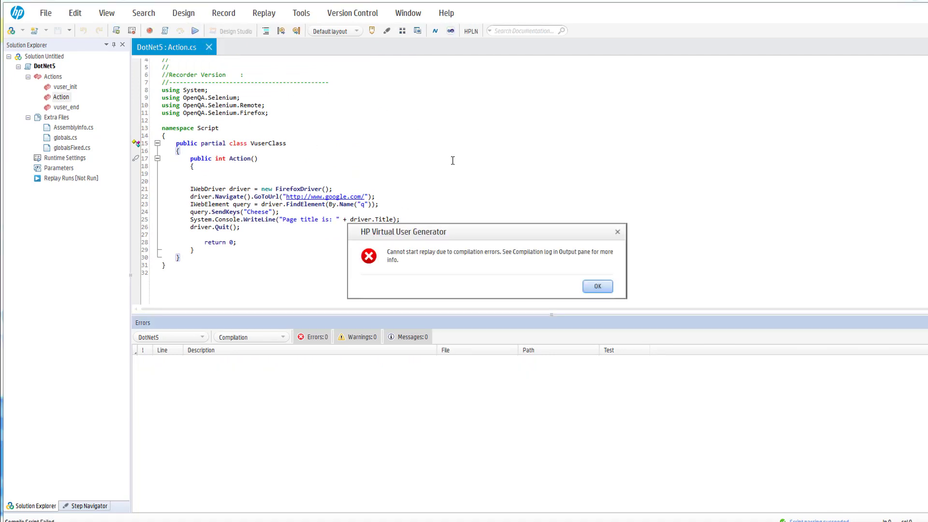
{"action": "left_click", "coordinate": [599, 286]}
{"action": "left_click", "coordinate": [246, 364]}
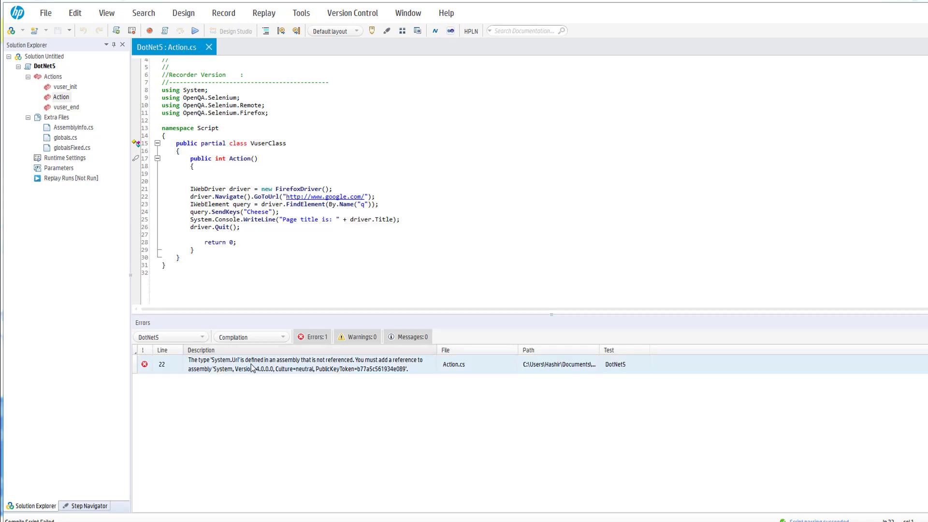
{"action": "left_click", "coordinate": [196, 134]}
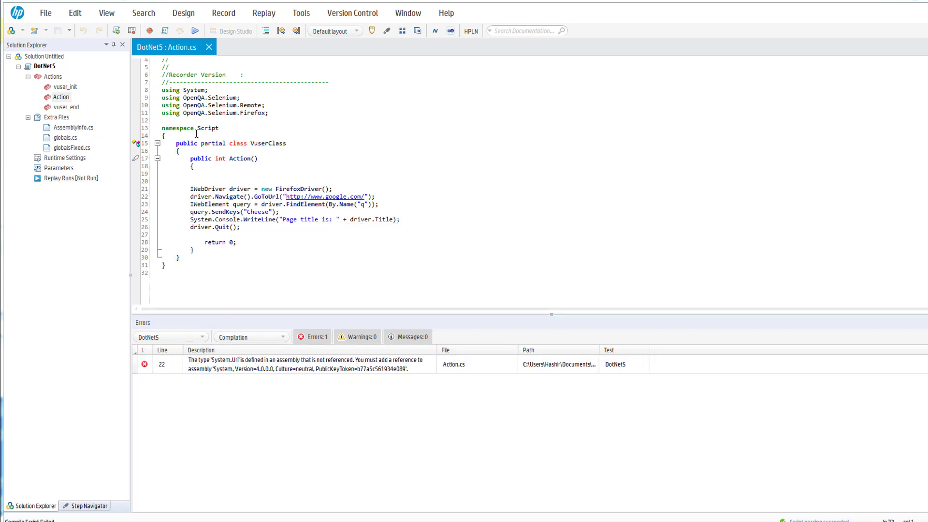
{"action": "double_click", "coordinate": [195, 90]}
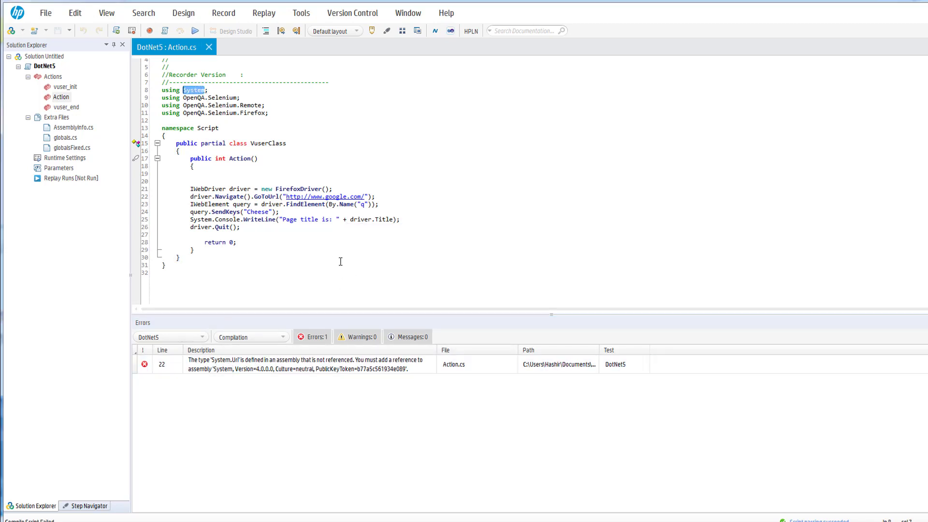
{"action": "right_click", "coordinate": [350, 282]}
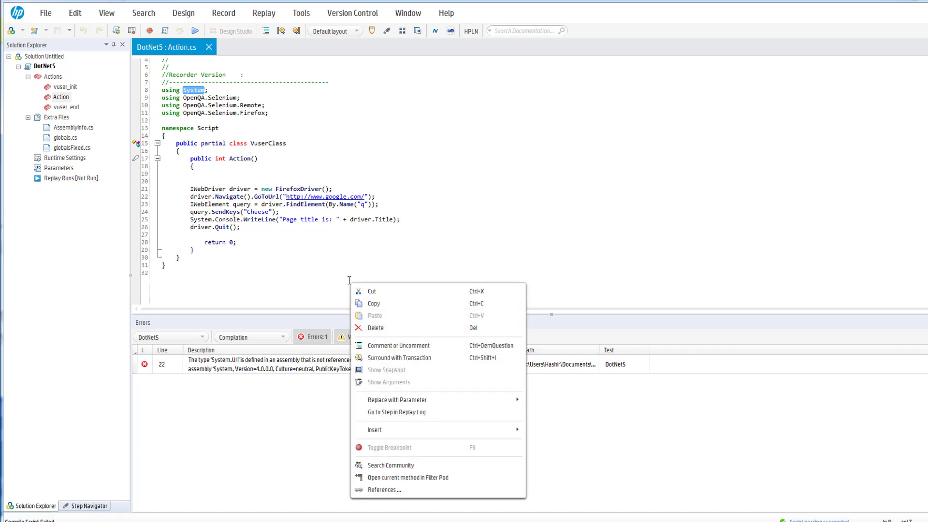
{"action": "left_click", "coordinate": [421, 492]}
Add the System 4.0.0.0 assembly as a reference and accept the updated list.
{"action": "left_click", "coordinate": [663, 381]}
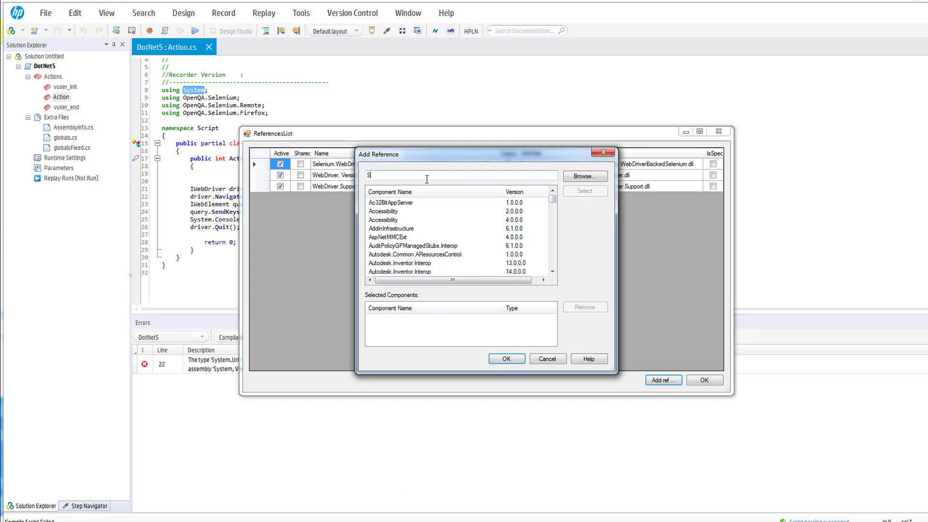
{"action": "type", "text": "Syste"}
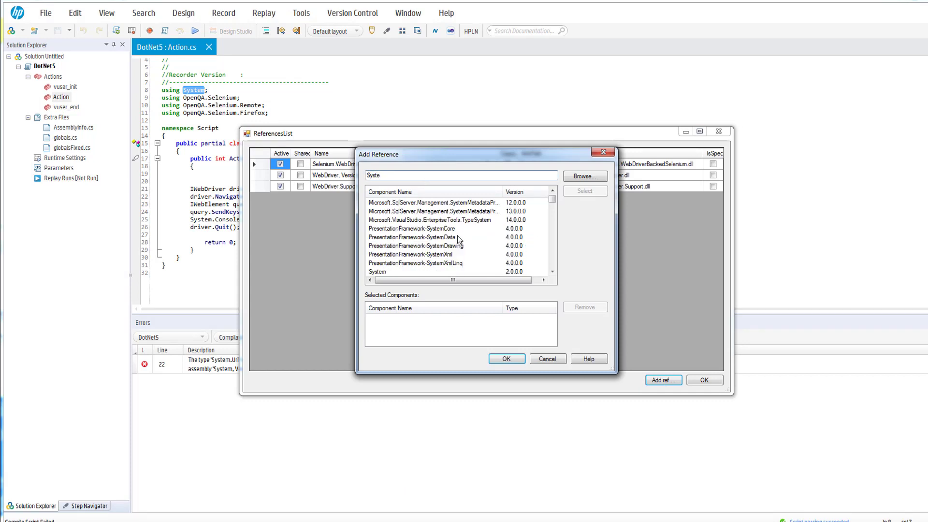
{"action": "scroll", "coordinate": [539, 276], "scroll_direction": "down", "scroll_amount": 2}
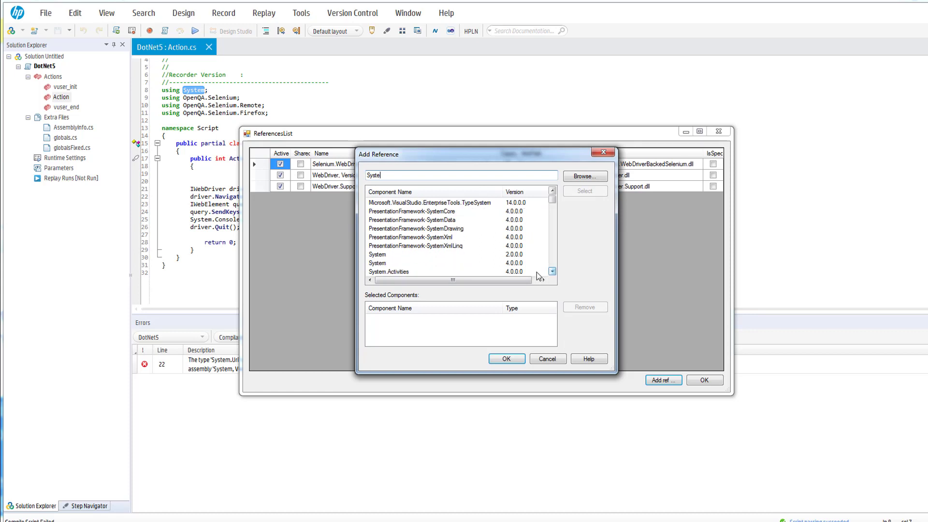
{"action": "left_click", "coordinate": [382, 263]}
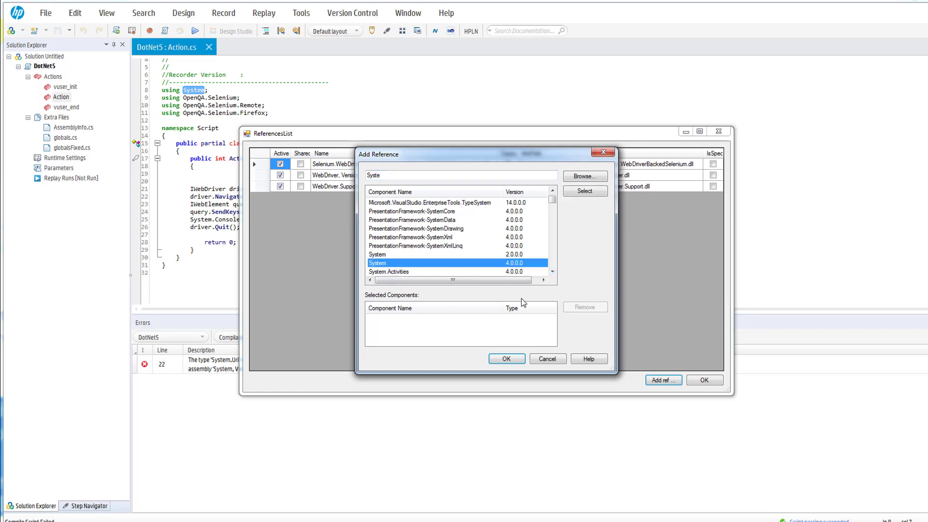
{"action": "left_click", "coordinate": [506, 359]}
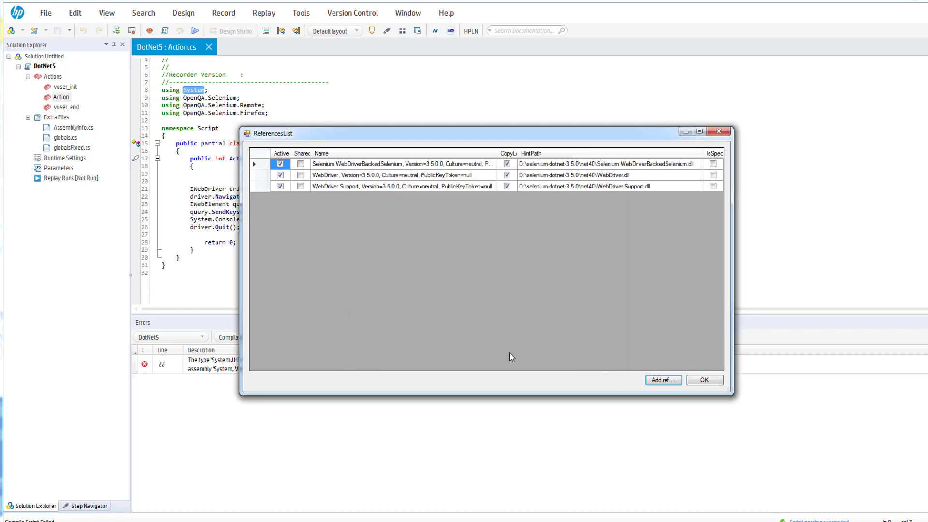
{"action": "left_click", "coordinate": [661, 380]}
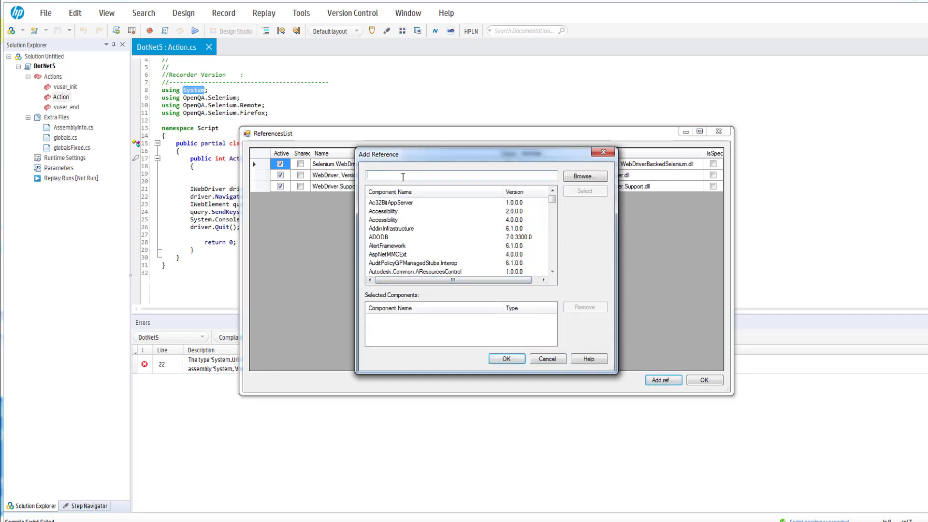
{"action": "type", "text": "system"}
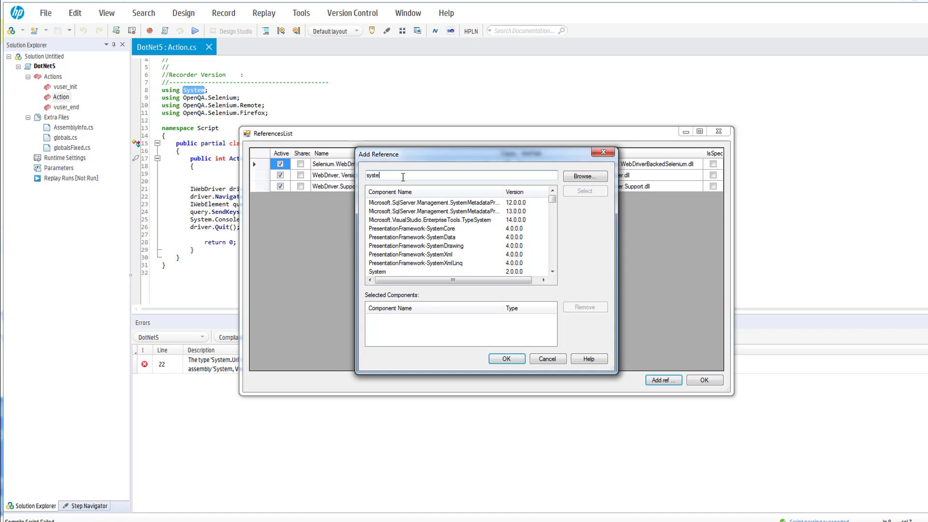
{"action": "scroll", "coordinate": [435, 247], "scroll_direction": "down", "scroll_amount": 2}
{"action": "double_click", "coordinate": [379, 263]}
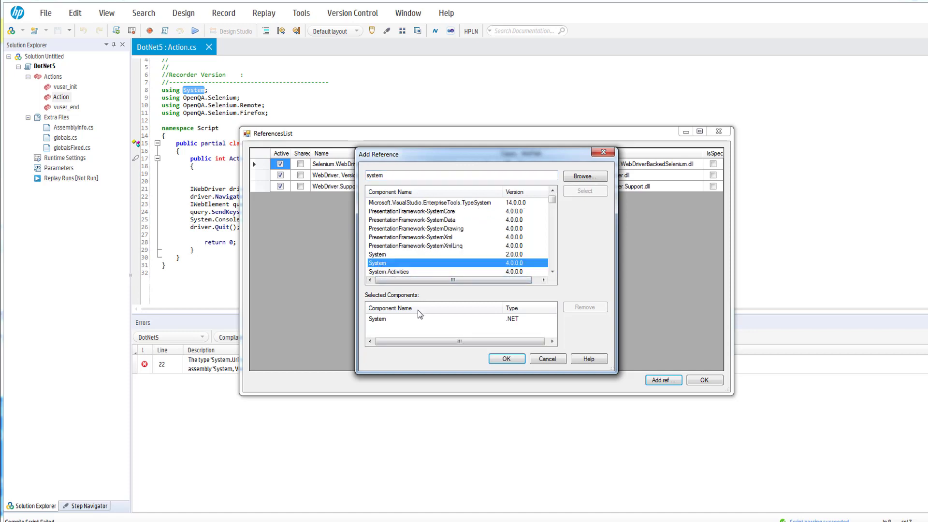
{"action": "left_click", "coordinate": [506, 359]}
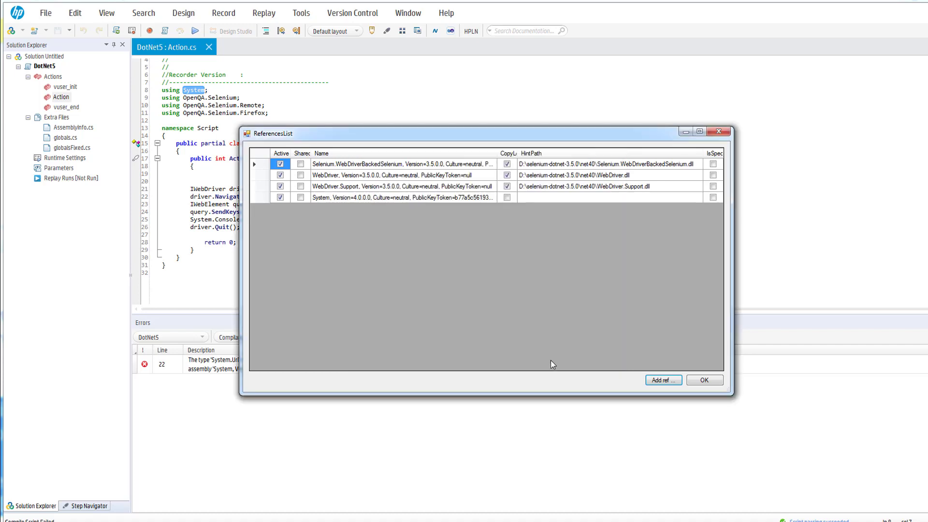
{"action": "left_click", "coordinate": [710, 384]}
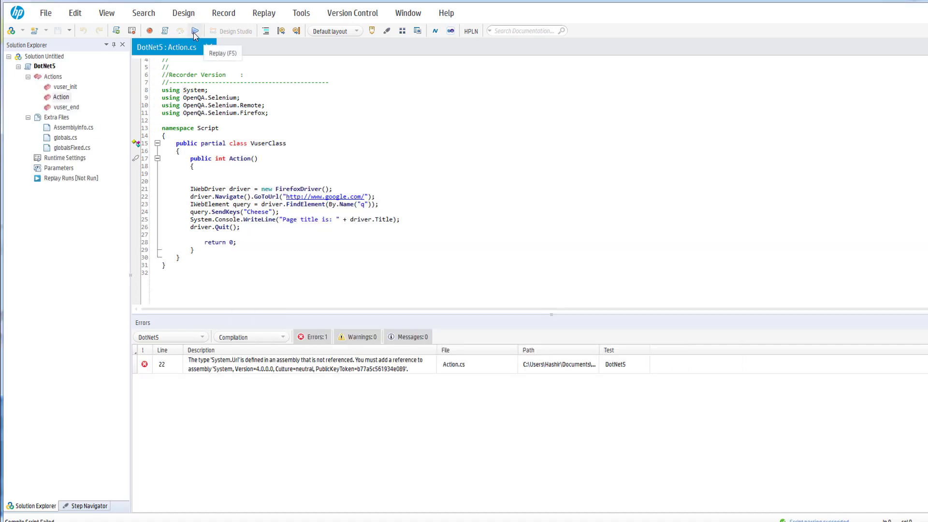
Replay DotNet5; it compiles but aborts because geckodriver.exe cannot be found.
{"action": "left_click", "coordinate": [194, 31]}
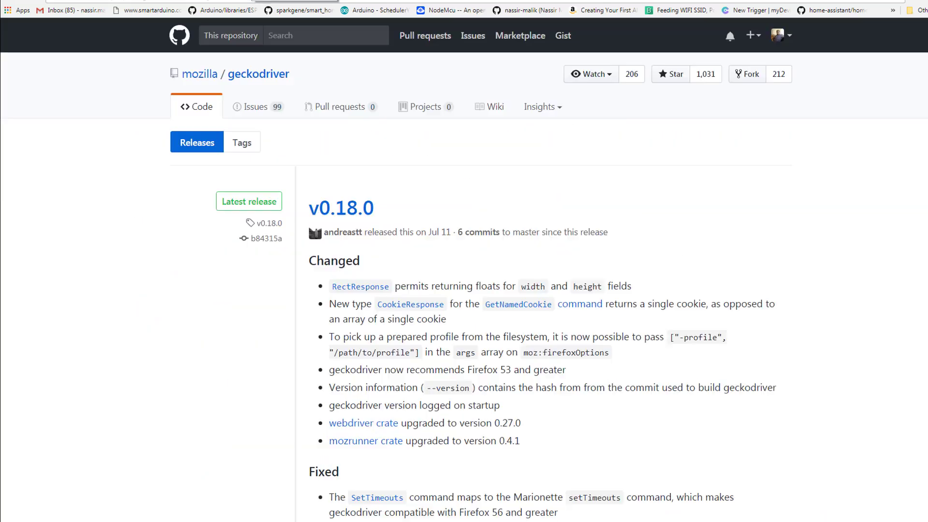
Switch to Chrome and download geckodriver-v0.18.0-win32.zip from the releases page.
{"action": "key", "text": "alt+Tab"}
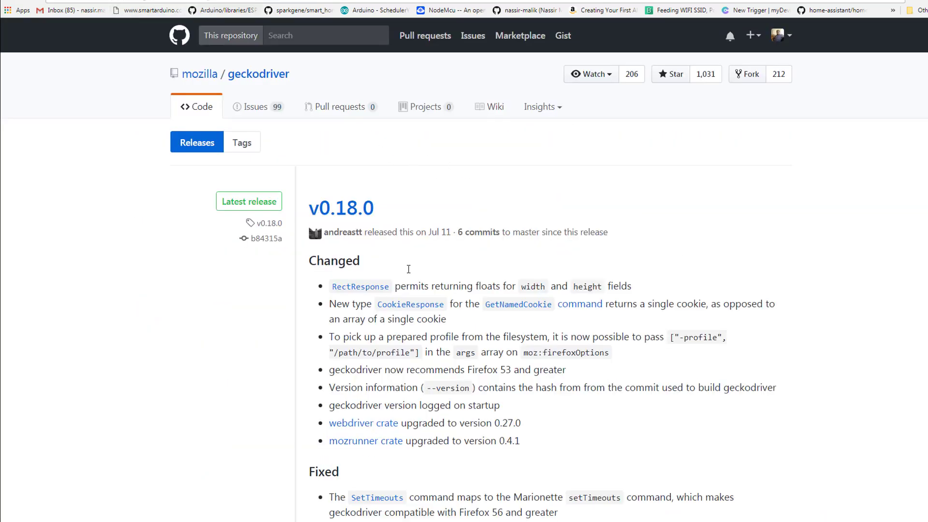
{"action": "scroll", "coordinate": [491, 319], "scroll_direction": "down", "scroll_amount": 3}
{"action": "scroll", "coordinate": [491, 319], "scroll_direction": "down", "scroll_amount": 1}
{"action": "scroll", "coordinate": [491, 319], "scroll_direction": "down", "scroll_amount": 2}
{"action": "scroll", "coordinate": [490, 320], "scroll_direction": "up", "scroll_amount": 3}
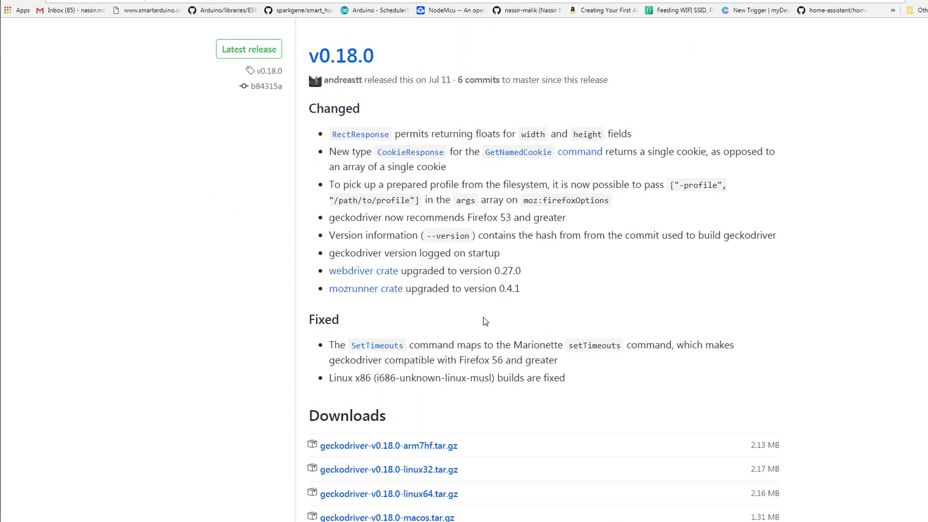
{"action": "scroll", "coordinate": [485, 322], "scroll_direction": "down", "scroll_amount": 2}
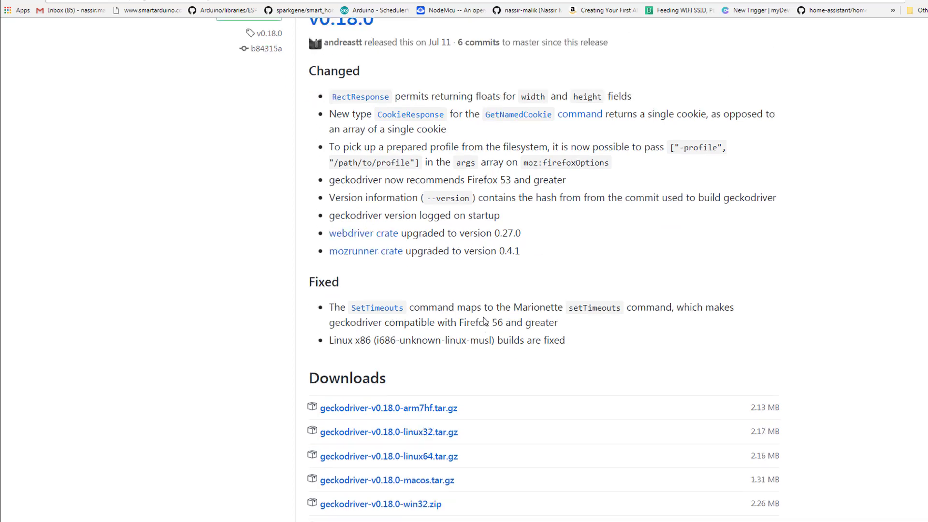
{"action": "scroll", "coordinate": [485, 322], "scroll_direction": "down", "scroll_amount": 1}
{"action": "left_click", "coordinate": [415, 393]}
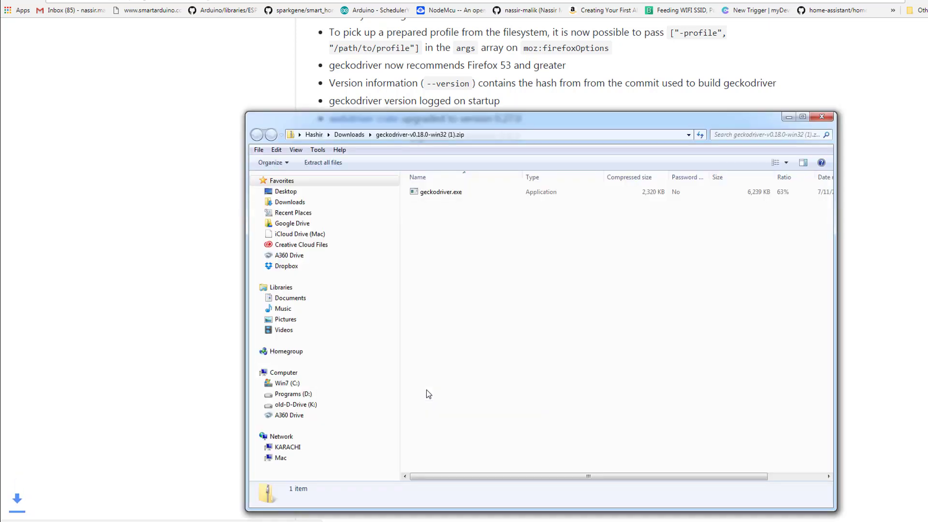
Copy geckodriver.exe from the zip and open the DotNet5 script folder on disk.
{"action": "right_click", "coordinate": [457, 193]}
{"action": "left_click", "coordinate": [479, 227]}
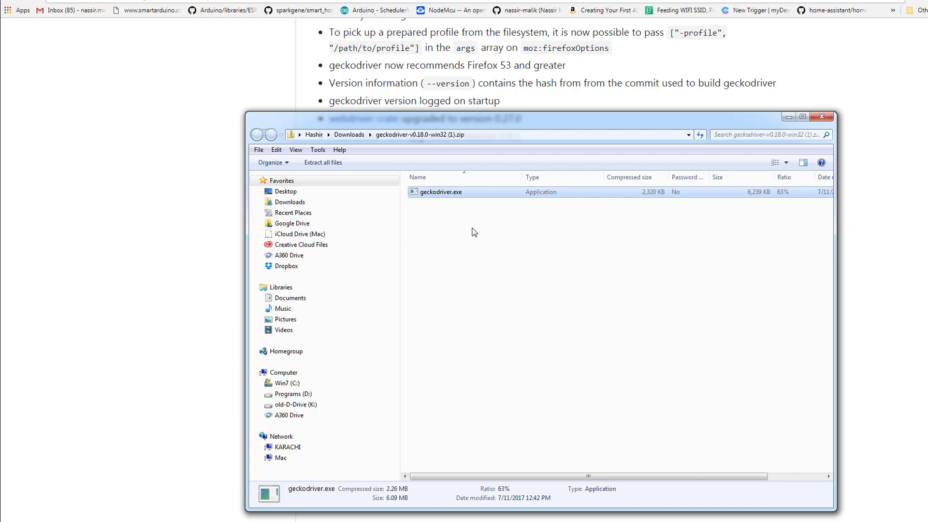
{"action": "key", "text": "alt+Tab"}
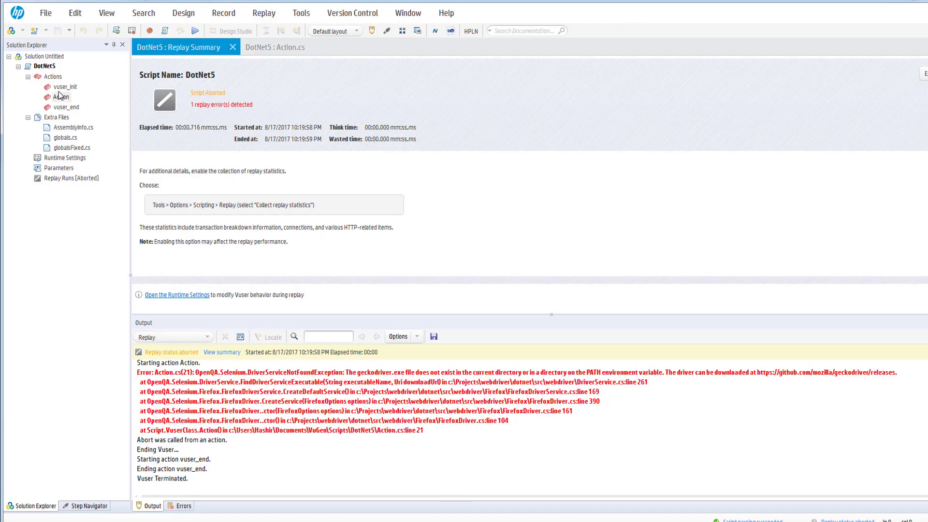
{"action": "right_click", "coordinate": [45, 66]}
{"action": "left_click", "coordinate": [89, 210]}
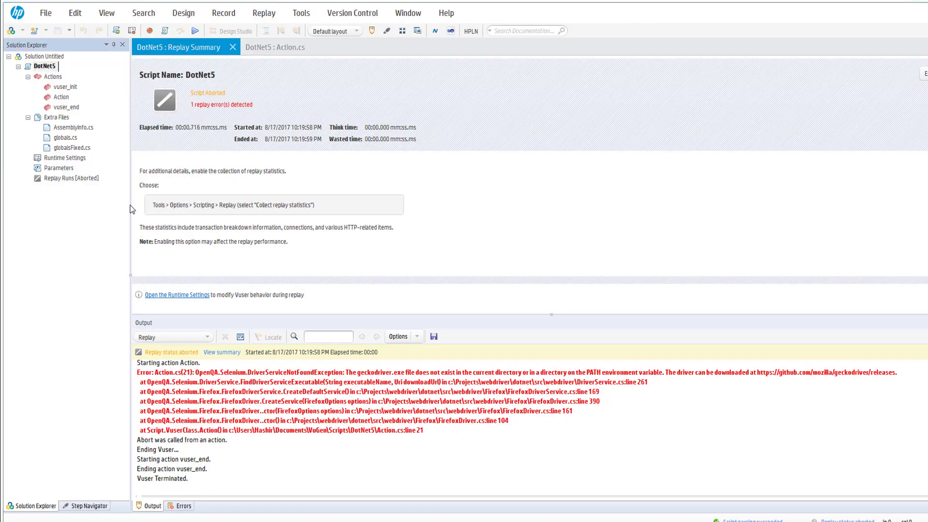
Paste geckodriver.exe into the script's bin folder and close the Explorer window.
{"action": "double_click", "coordinate": [437, 205]}
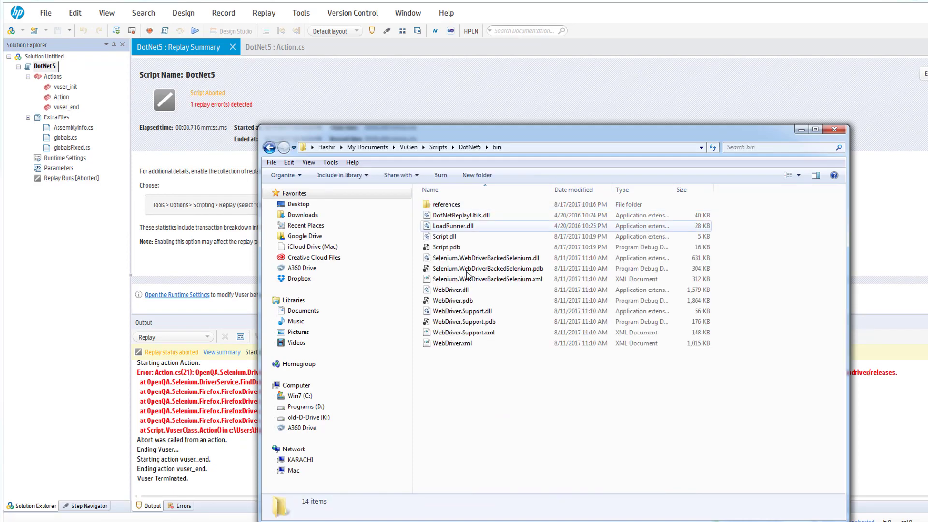
{"action": "right_click", "coordinate": [523, 406]}
{"action": "left_click", "coordinate": [552, 477]}
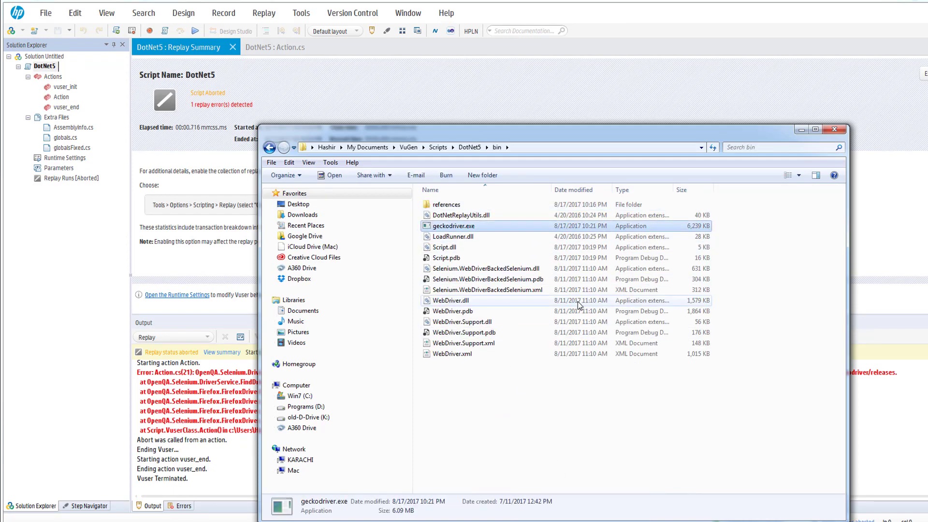
{"action": "left_click", "coordinate": [802, 129]}
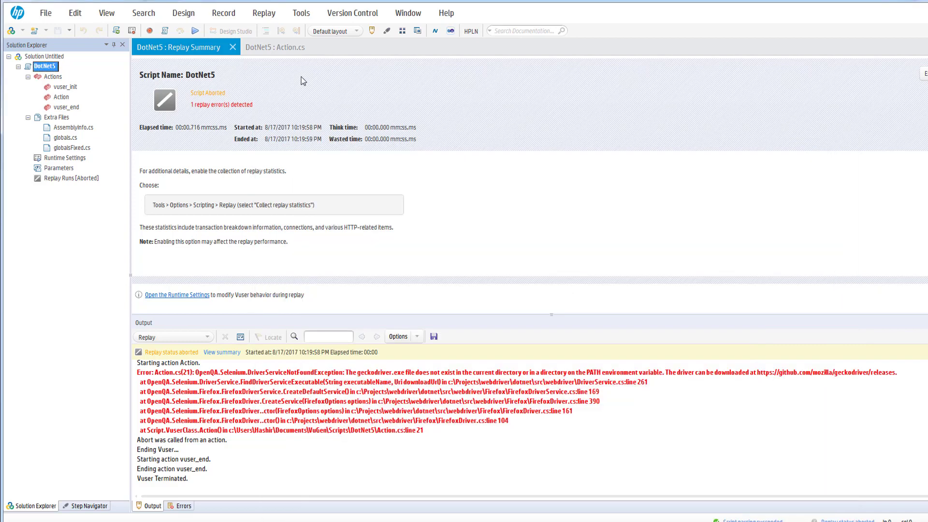
Close the aborted summary, replay DotNet5, review the error log, and replay again until it passes.
{"action": "left_click", "coordinate": [233, 47]}
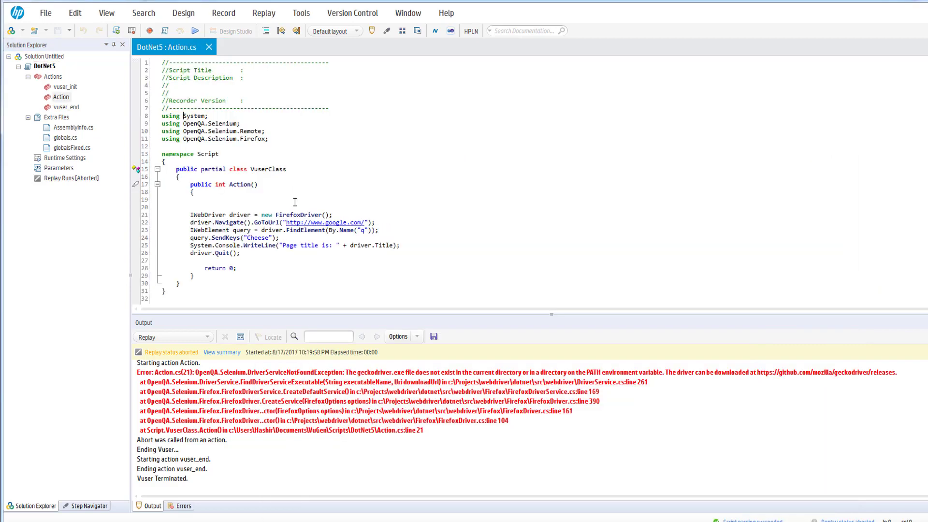
{"action": "left_click", "coordinate": [195, 30]}
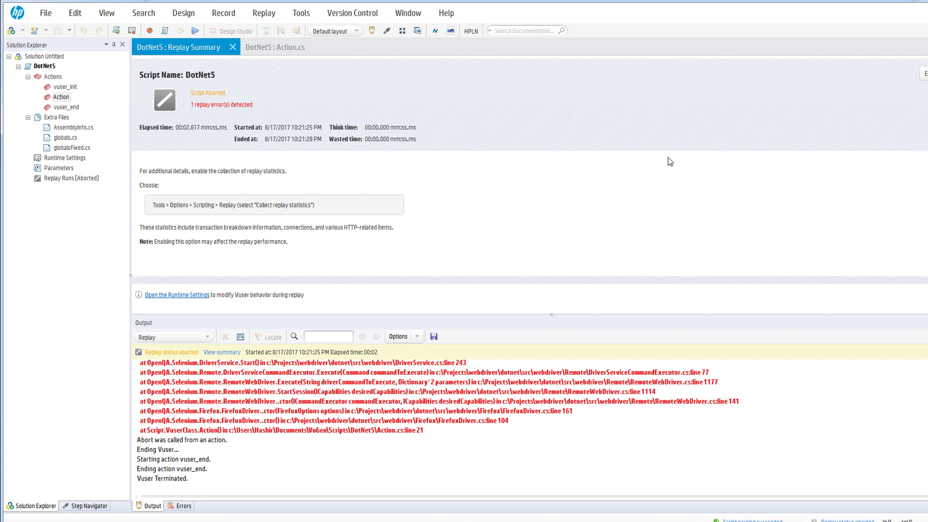
{"action": "left_click", "coordinate": [232, 47]}
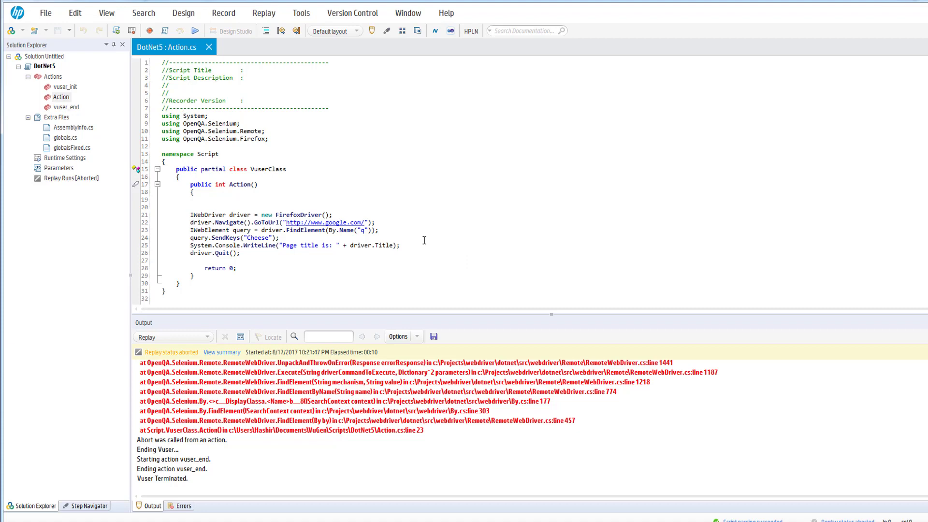
{"action": "mouse_move", "coordinate": [450, 443]}
{"action": "left_mouse_down"}
{"action": "mouse_move", "coordinate": [121, 357]}
{"action": "mouse_move", "coordinate": [108, 340]}
{"action": "left_mouse_up"}
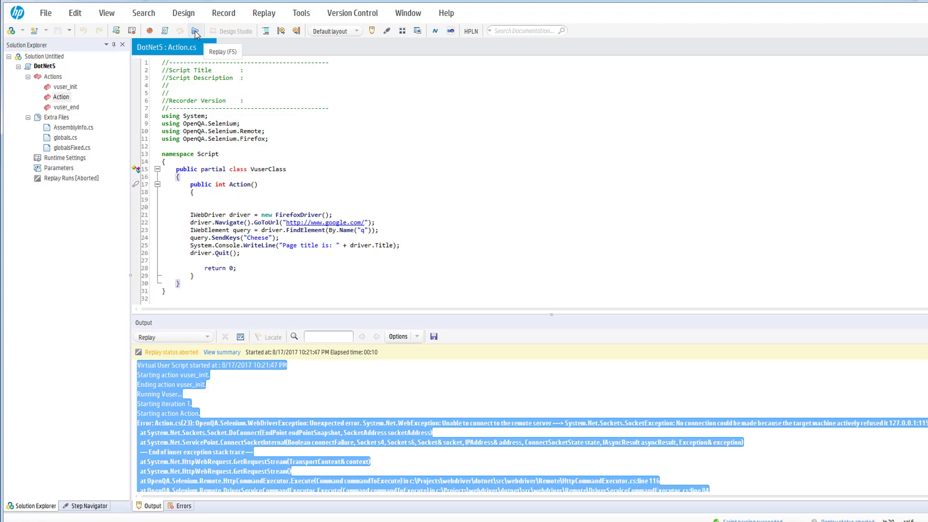
{"action": "left_click", "coordinate": [195, 32]}
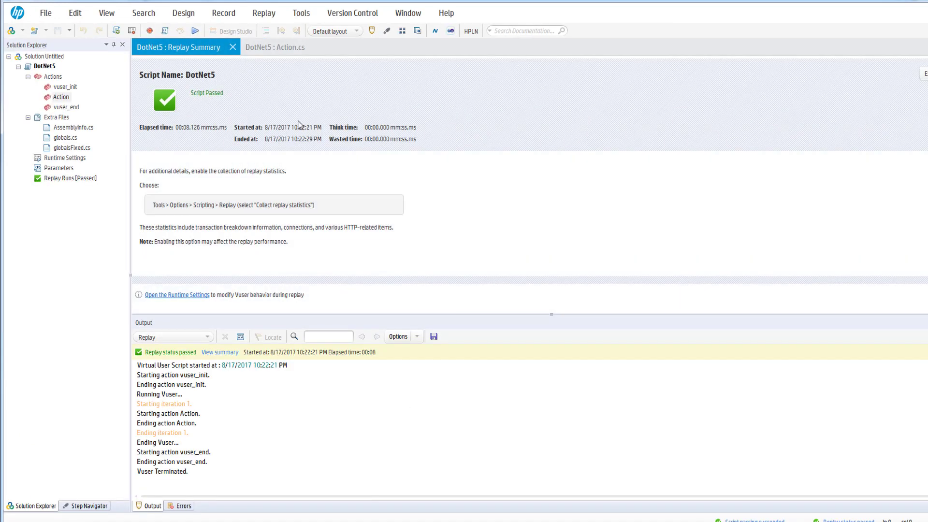
Edit the driver.Quit() line, replay, reposition and close the Firefox window, then close the summary.
{"action": "left_click", "coordinate": [233, 47]}
{"action": "left_click", "coordinate": [191, 253]}
{"action": "type", "text": "//driver.Quit();"}
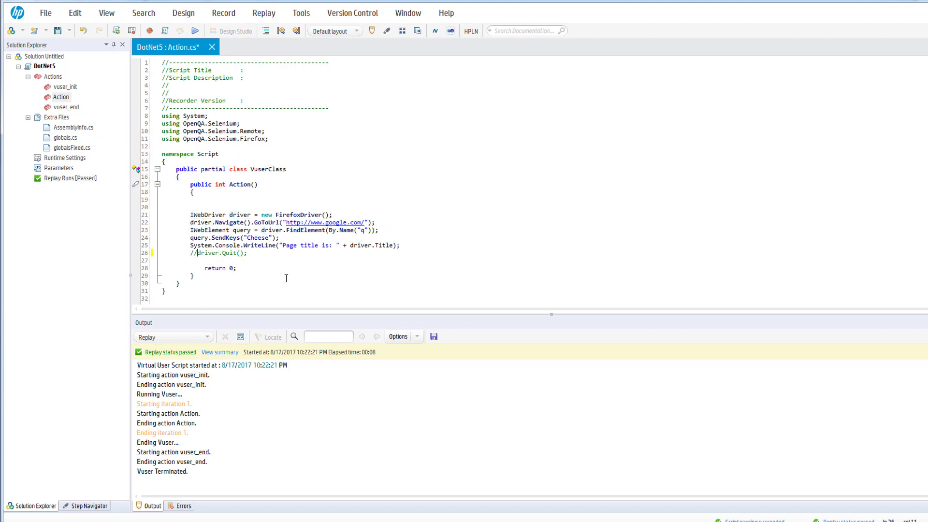
{"action": "left_click", "coordinate": [196, 32]}
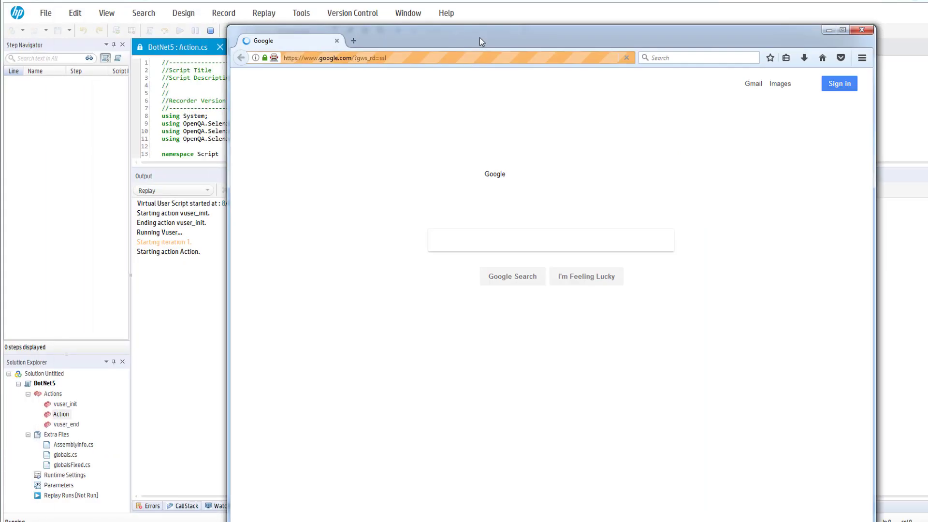
{"action": "left_click_drag", "start_coordinate": [480, 37], "coordinate": [398, 15]}
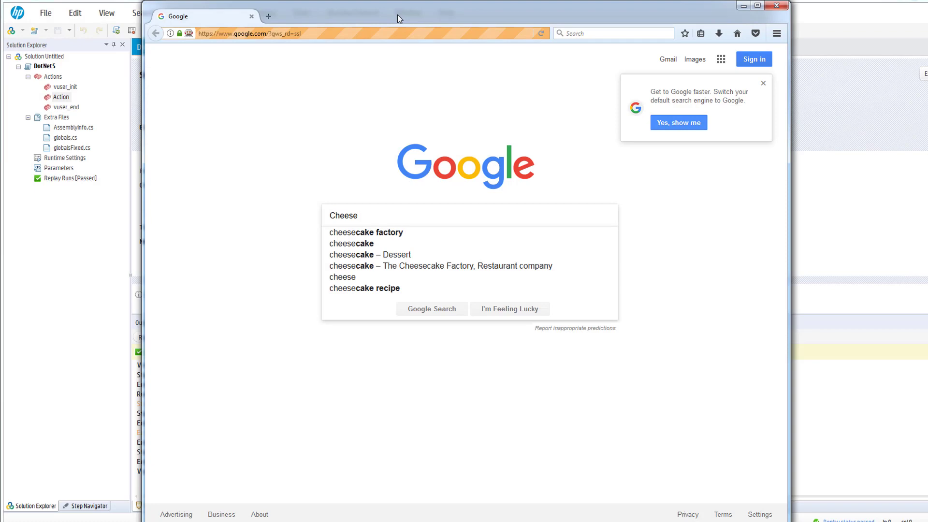
{"action": "left_click_drag", "start_coordinate": [398, 15], "coordinate": [322, 36]}
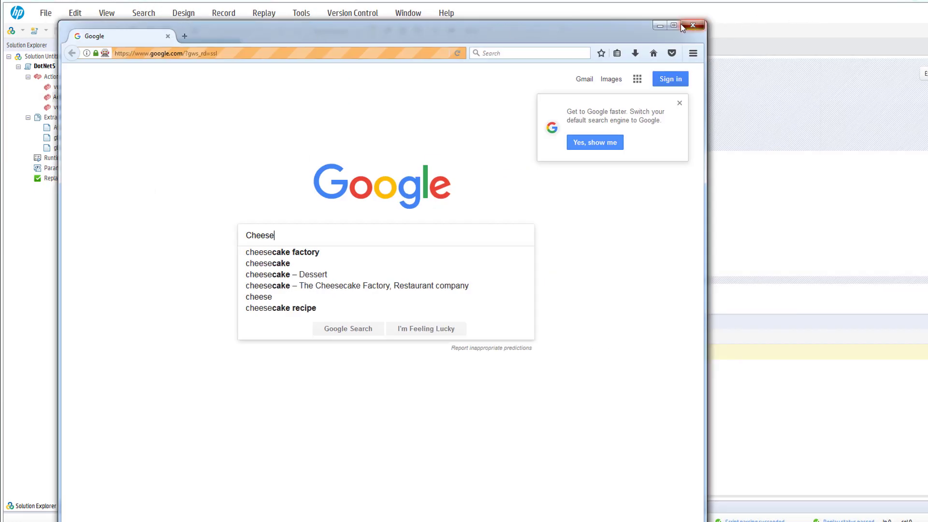
{"action": "left_click", "coordinate": [693, 26]}
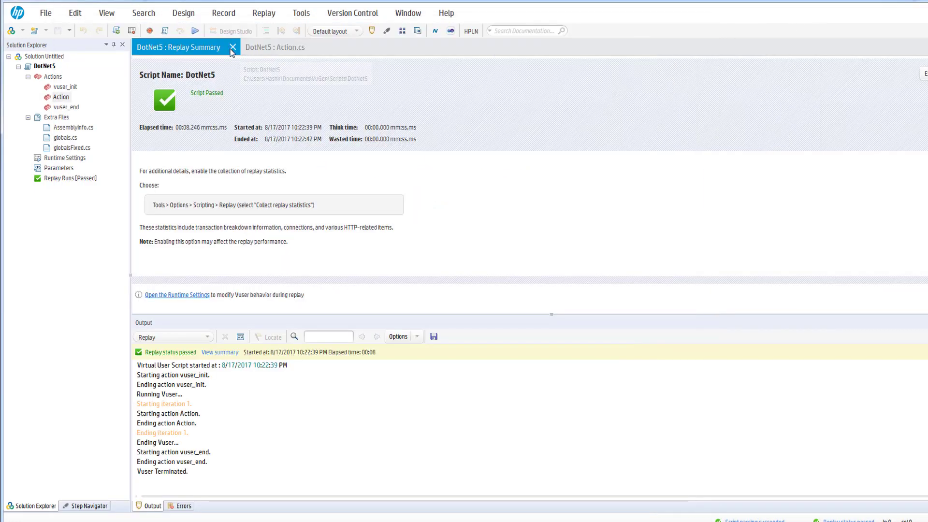
{"action": "left_click", "coordinate": [233, 47]}
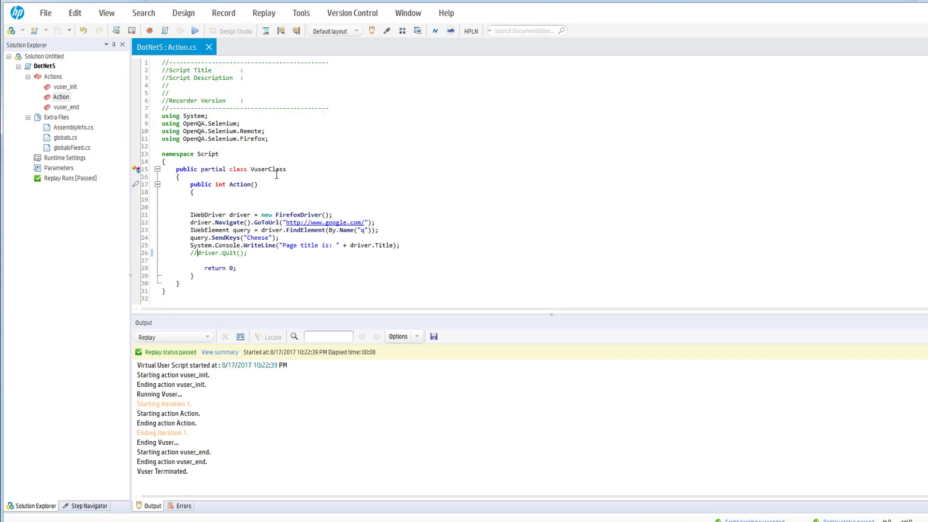
Edit the SendKeys line, view Google's search box holding 'Cheese', close Firefox and return to Action.cs.
{"action": "left_click", "coordinate": [276, 238]}
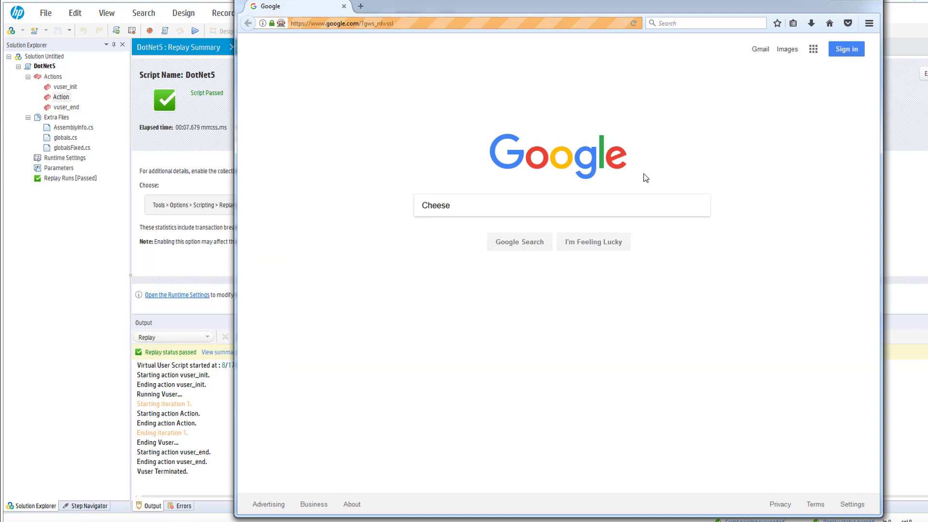
{"action": "left_click", "coordinate": [450, 206]}
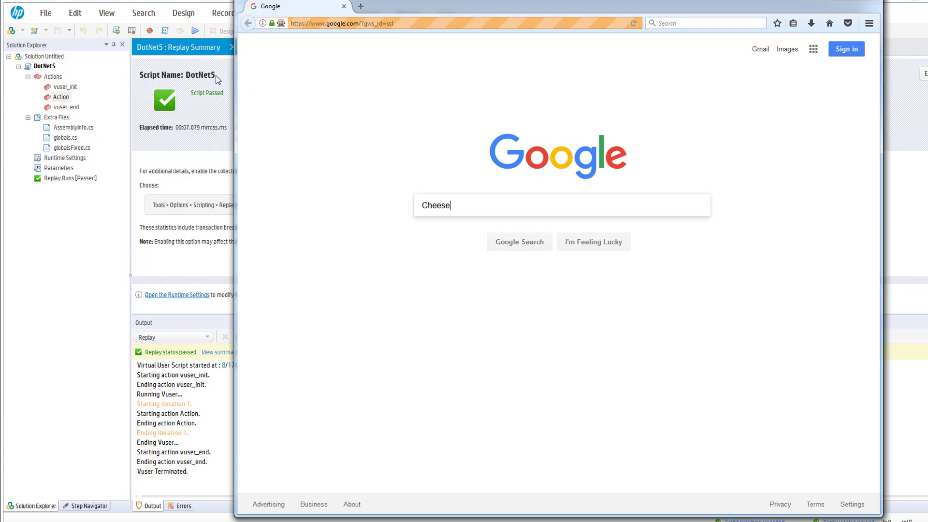
{"action": "key", "text": "alt+F4"}
{"action": "left_click", "coordinate": [234, 47]}
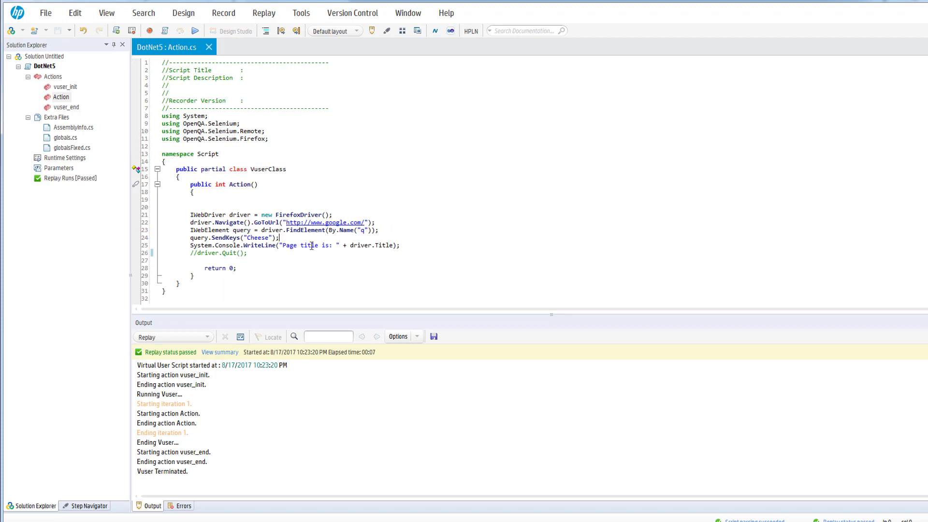
Duplicate line 23's FindElement call onto a new line below the SendKeys statement.
{"action": "key", "text": "Return"}
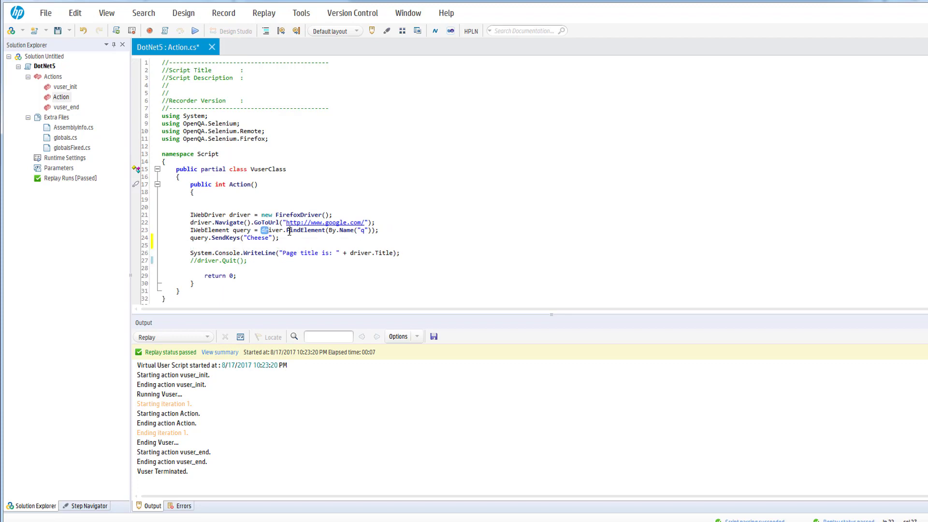
{"action": "left_click_drag", "start_coordinate": [261, 231], "coordinate": [379, 232]}
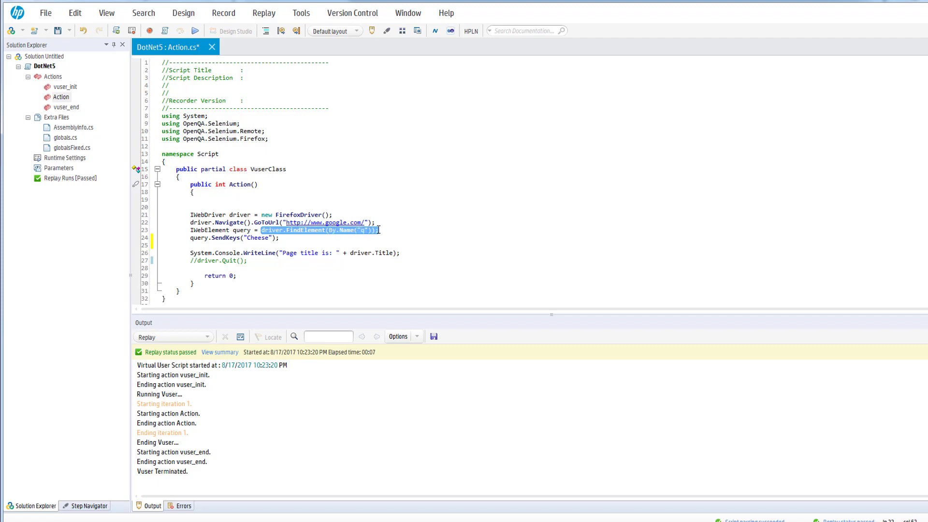
{"action": "key", "text": "ctrl+c"}
{"action": "left_click", "coordinate": [249, 247]}
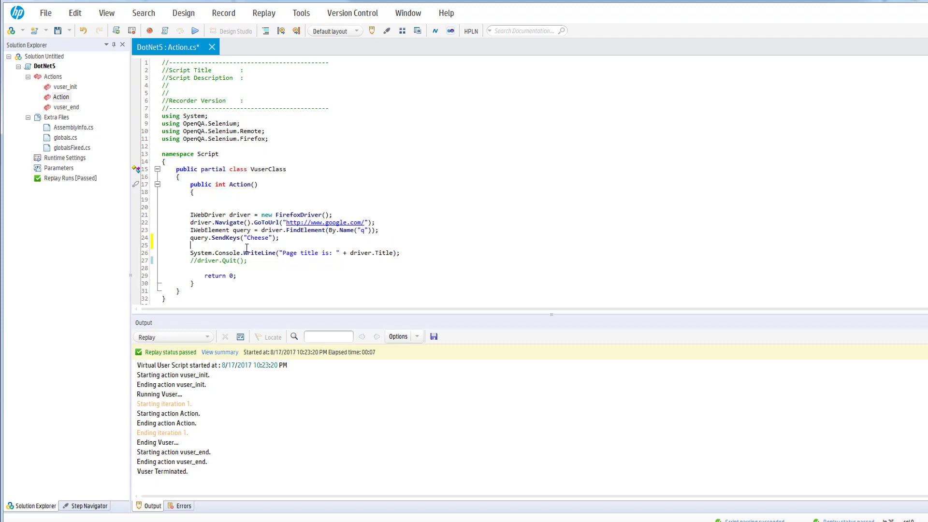
{"action": "key", "text": "ctrl+v"}
{"action": "left_click", "coordinate": [191, 245]}
{"action": "key", "text": "Return"}
Extend the copied FindElement call with a .Click call via autocomplete.
{"action": "left_click", "coordinate": [306, 253]}
{"action": "type", "text": ".cl"}
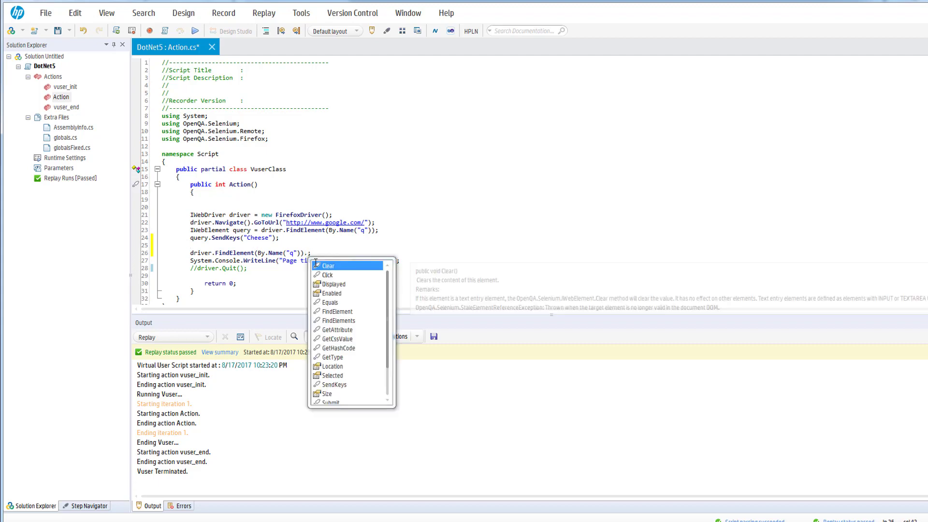
{"action": "key", "text": "Down"}
{"action": "key", "text": "Return"}
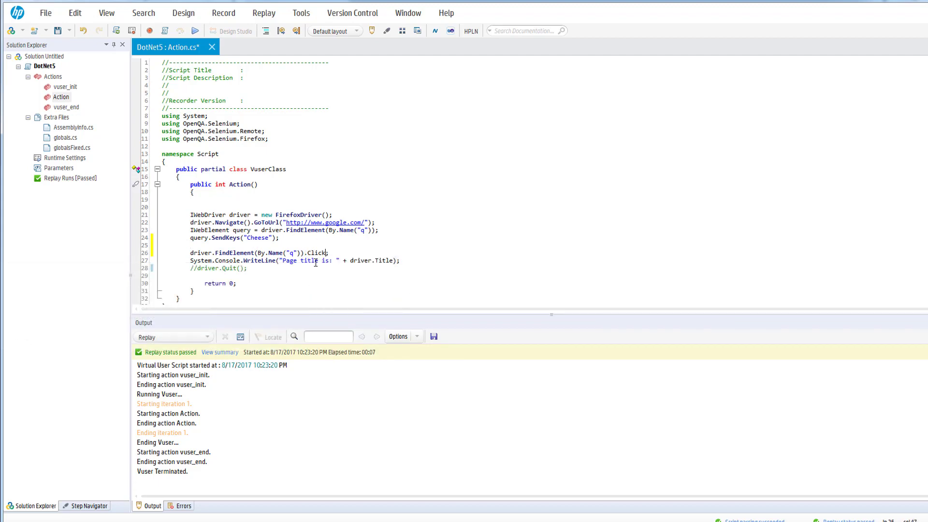
{"action": "left_click", "coordinate": [327, 263]}
Inspect the Google Search button in Firefox and copy its name value 'btnK'.
{"action": "key", "text": "alt+Tab"}
{"action": "right_click", "coordinate": [506, 243]}
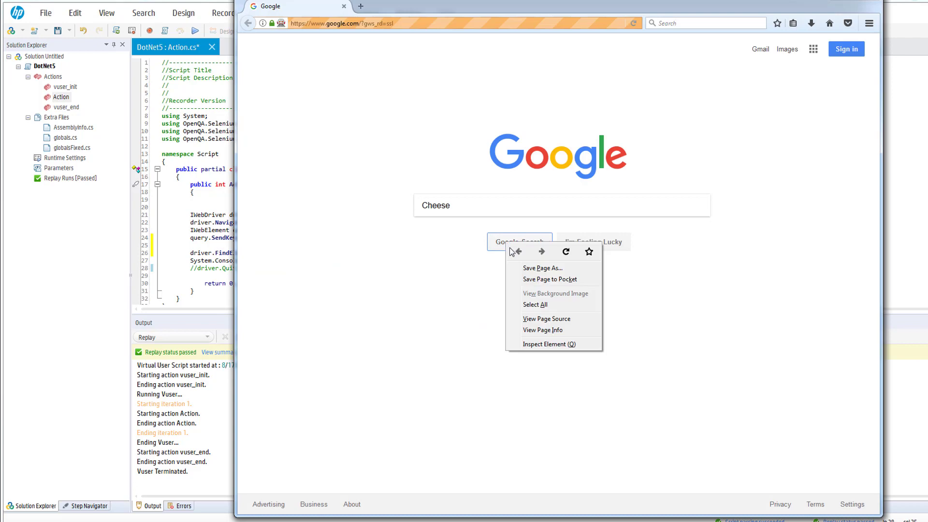
{"action": "left_click", "coordinate": [549, 344]}
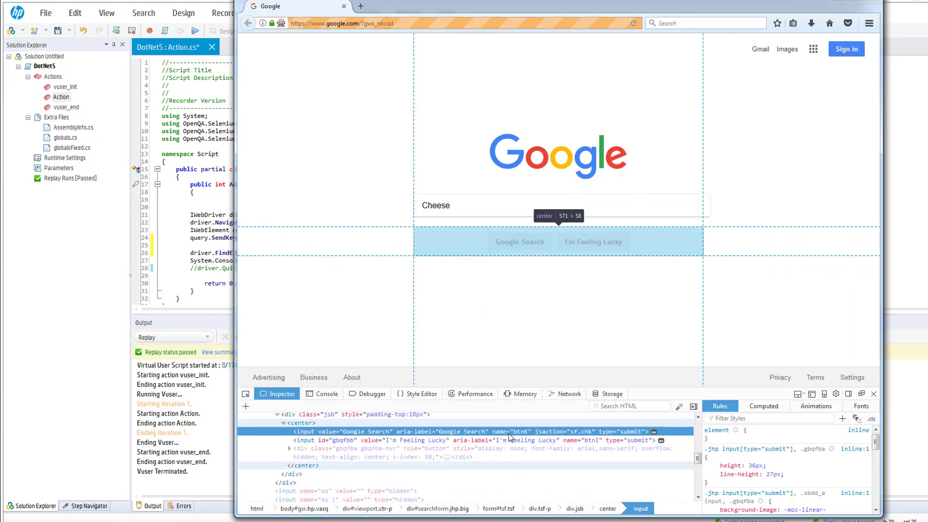
{"action": "scroll", "coordinate": [509, 433], "scroll_direction": "up", "scroll_amount": 1}
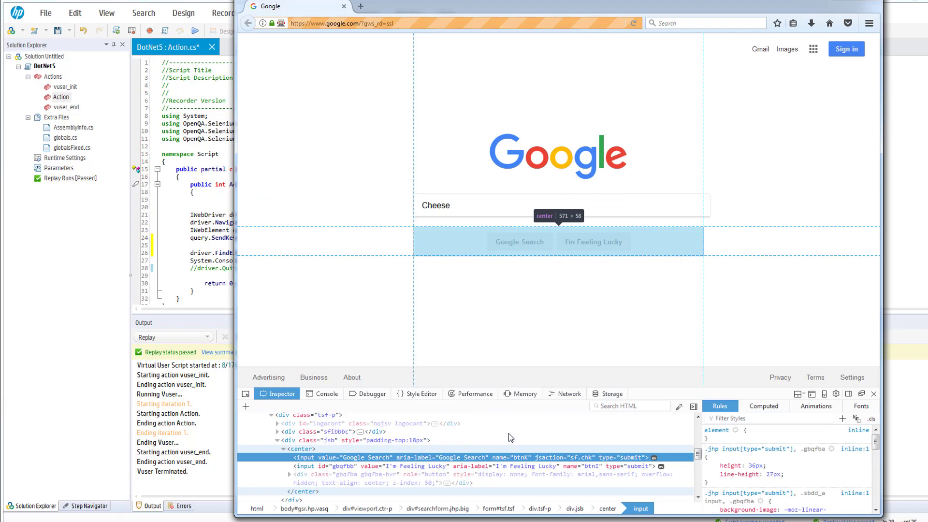
{"action": "scroll", "coordinate": [508, 433], "scroll_direction": "down", "scroll_amount": 1}
{"action": "scroll", "coordinate": [508, 433], "scroll_direction": "up", "scroll_amount": 1}
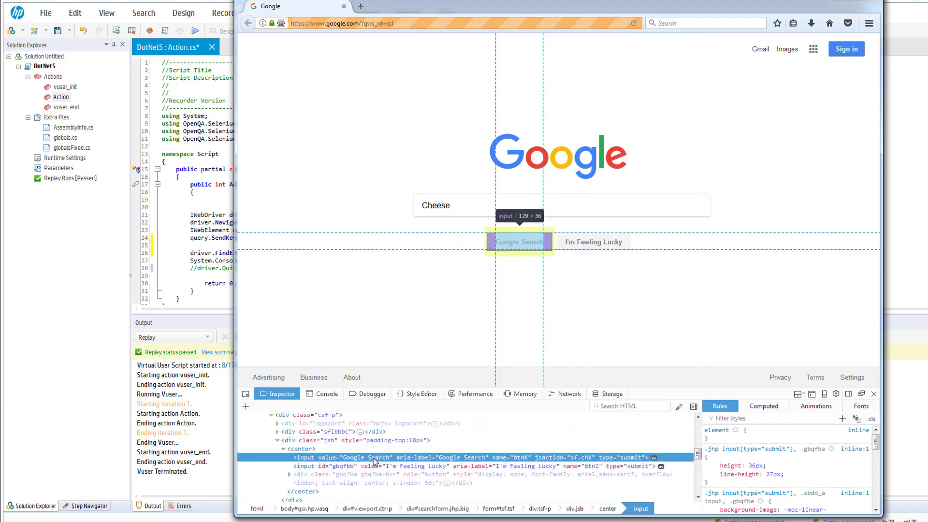
{"action": "left_click", "coordinate": [346, 471]}
{"action": "double_click", "coordinate": [347, 468]}
{"action": "mouse_move", "coordinate": [235, 323]}
{"action": "left_mouse_down"}
{"action": "mouse_move", "coordinate": [385, 325]}
{"action": "mouse_move", "coordinate": [297, 324]}
{"action": "left_mouse_up"}
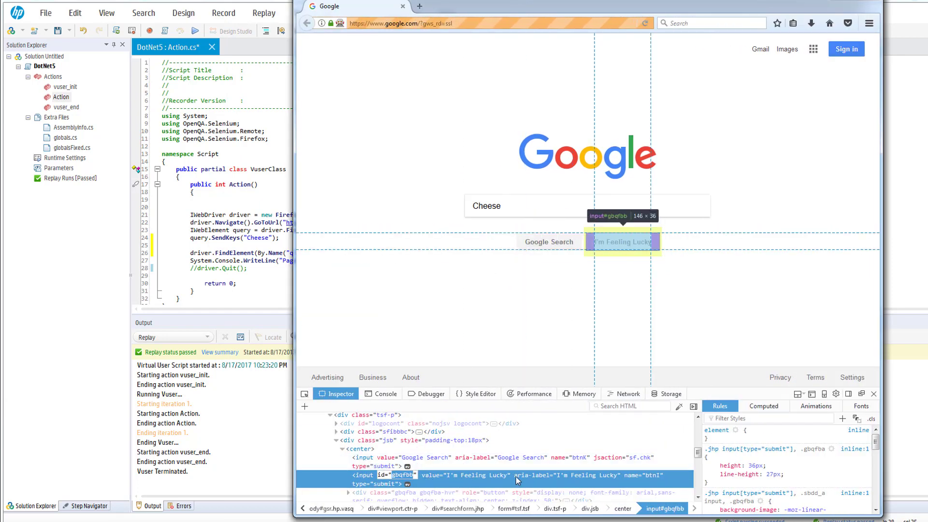
{"action": "scroll", "coordinate": [508, 471], "scroll_direction": "up", "scroll_amount": 3}
{"action": "scroll", "coordinate": [438, 470], "scroll_direction": "down", "scroll_amount": 3}
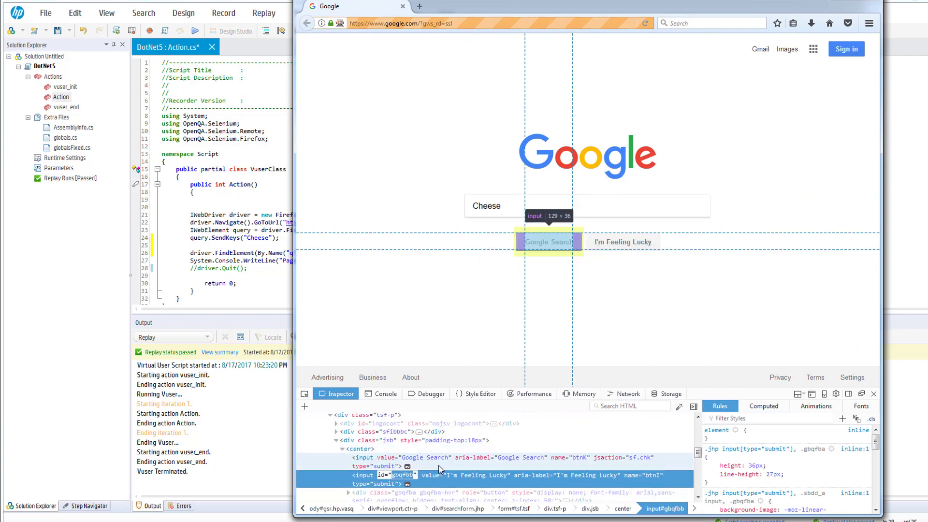
{"action": "double_click", "coordinate": [414, 475]}
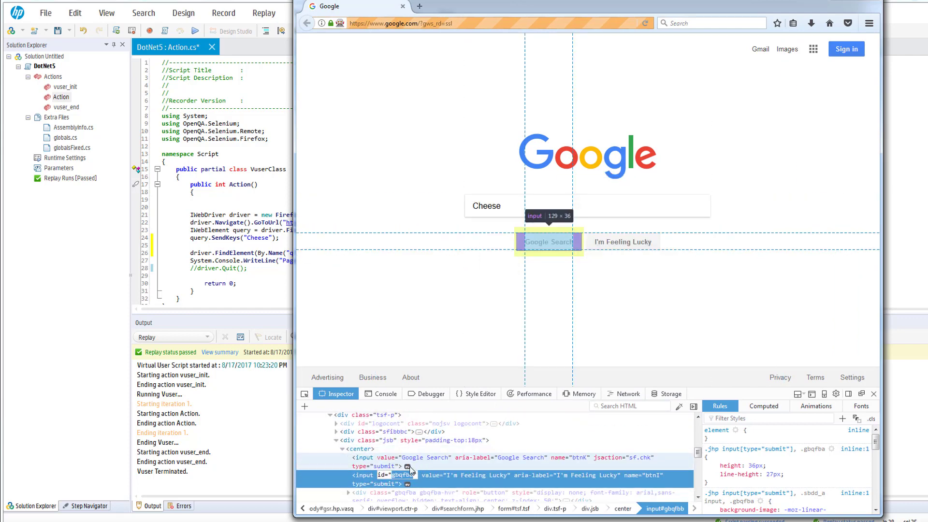
{"action": "double_click", "coordinate": [579, 458]}
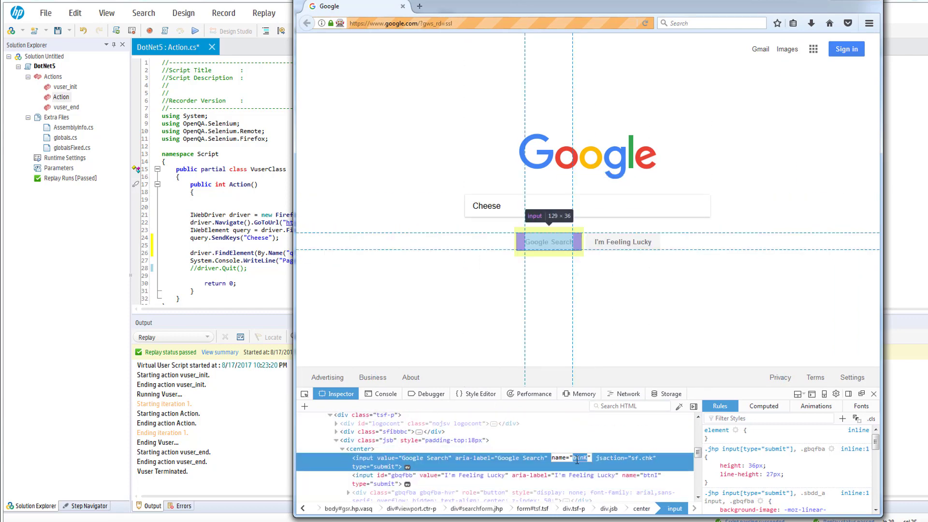
{"action": "key", "text": "alt+Tab"}
Paste btnK into By.Name("") on the Click line and add blank lines around the statement.
{"action": "left_click", "coordinate": [292, 254]}
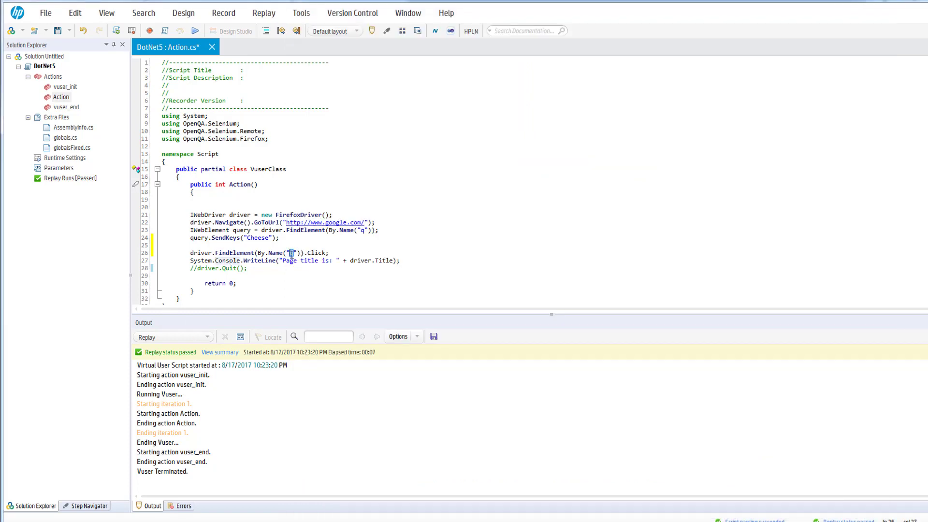
{"action": "key", "text": "ctrl+v"}
{"action": "key", "text": "Return"}
{"action": "key", "text": "Return"}
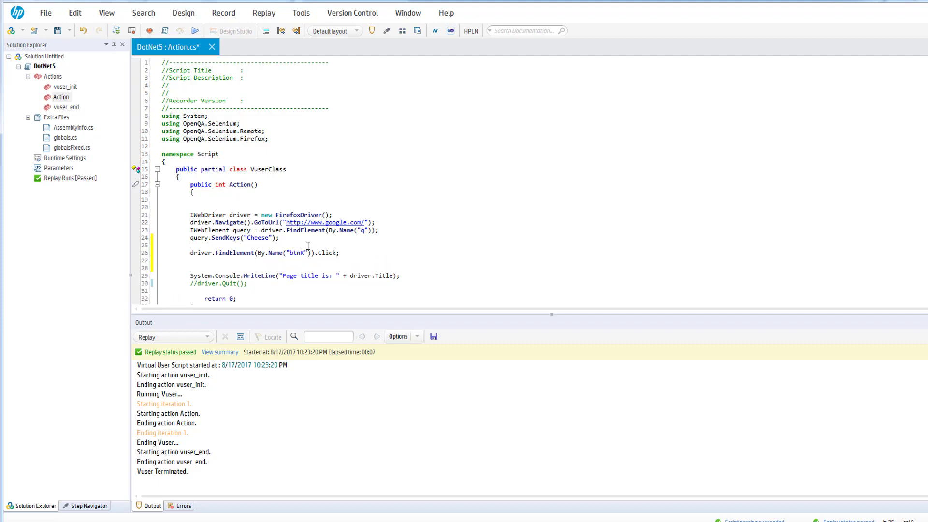
{"action": "key", "text": "Return"}
{"action": "left_click_drag", "start_coordinate": [340, 261], "coordinate": [180, 261]}
{"action": "left_click", "coordinate": [195, 248]}
{"action": "key", "text": "Return"}
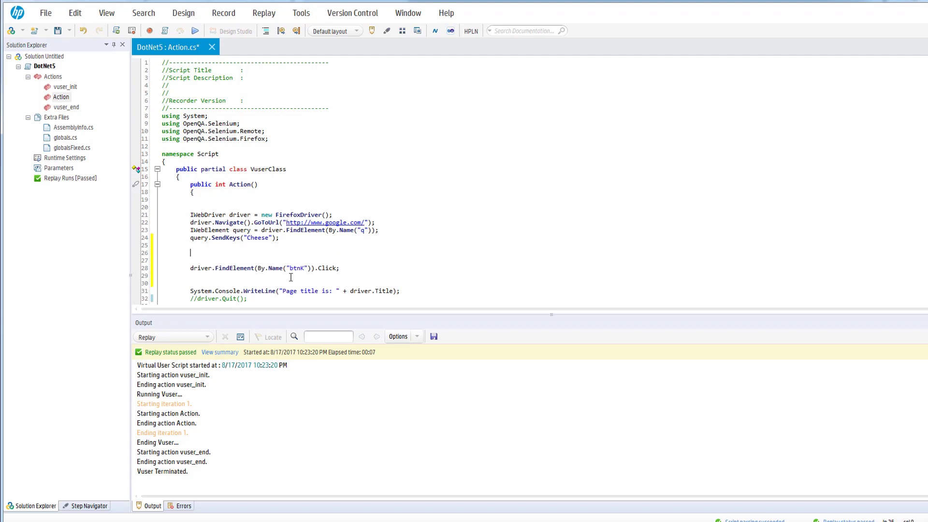
{"action": "key", "text": "Delete"}
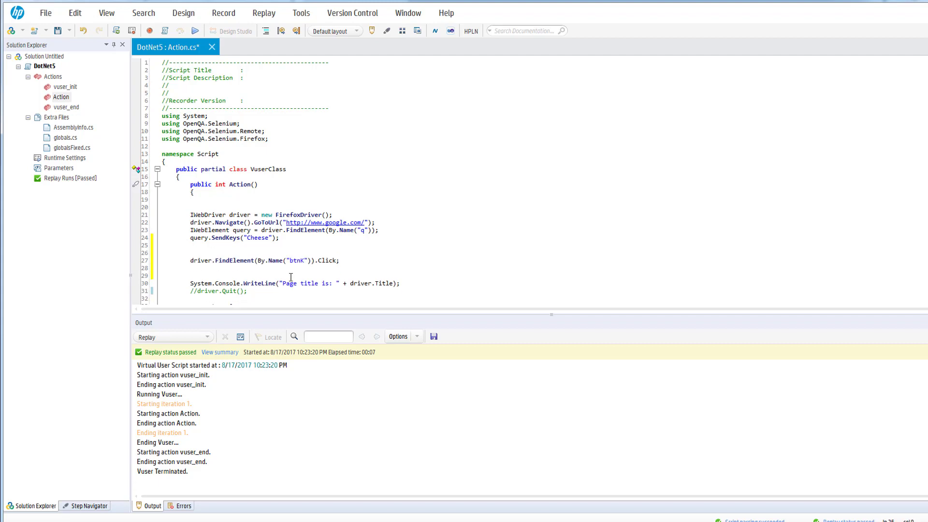
{"action": "type", "text": "lr."}
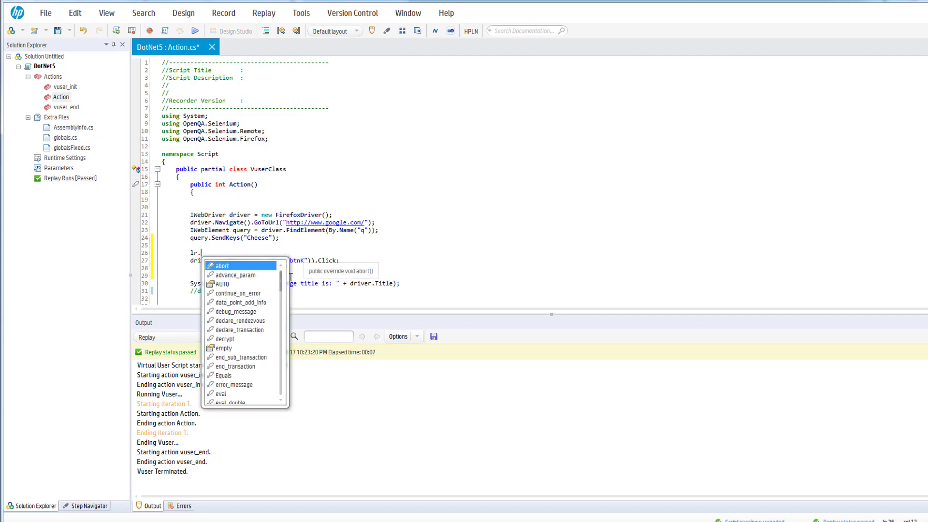
{"action": "type", "text": "s"}
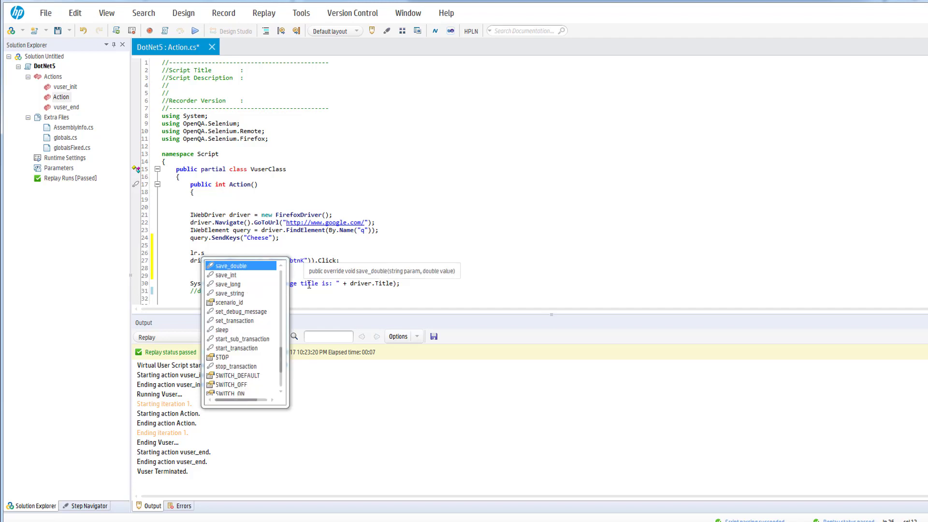
Wrap the btnK click in lr.start_transaction("Search") and lr.end_transaction("Search", lr.AUTO).
{"action": "double_click", "coordinate": [239, 349]}
{"action": "type", "text": "("}
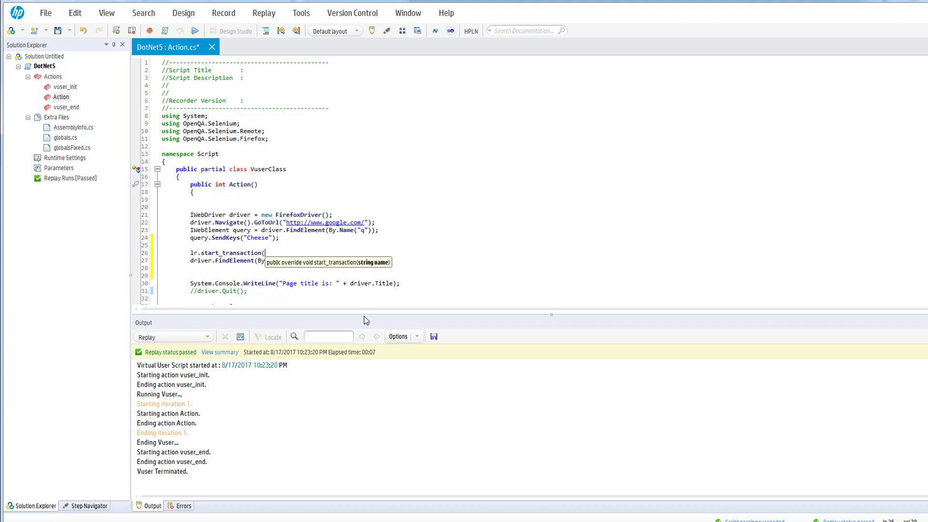
{"action": "type", "text": "\"Search"}
{"action": "type", "text": "\");"}
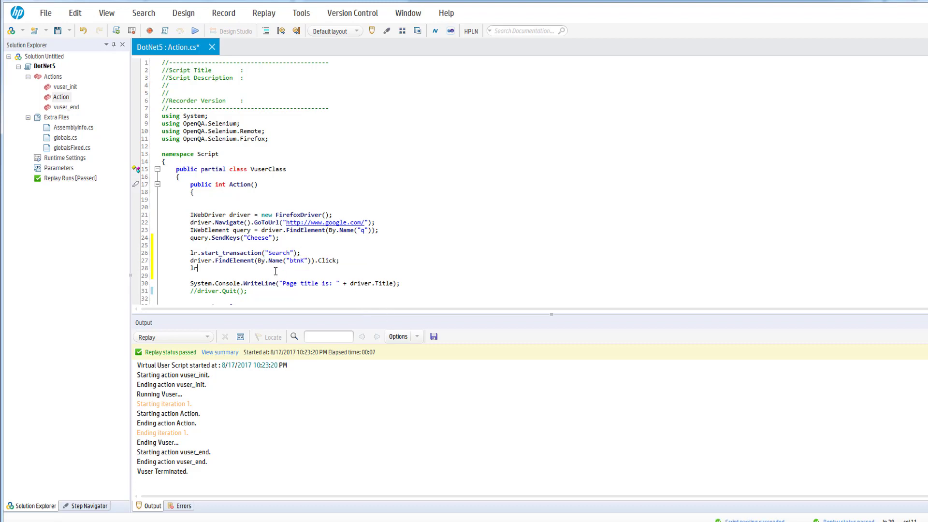
{"action": "type", "text": " driver.FindEl"}
{"action": "type", "text": "e"}
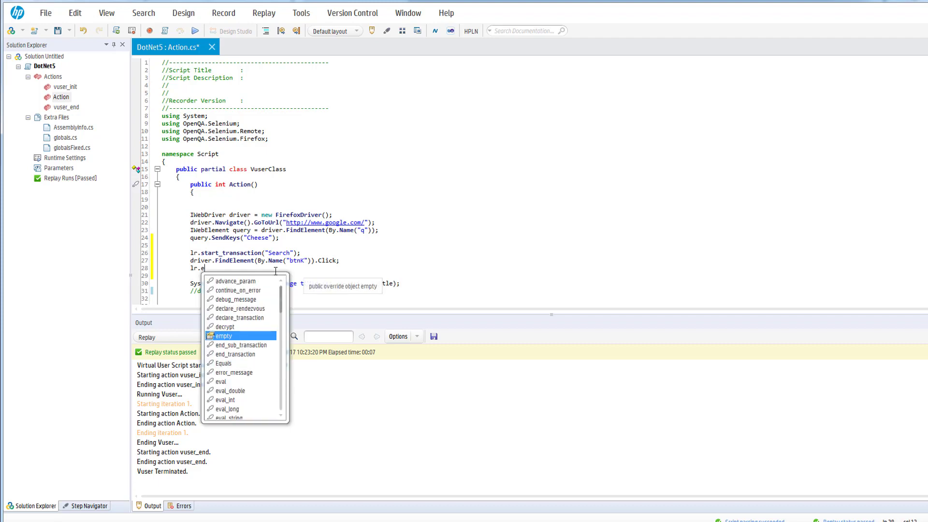
{"action": "double_click", "coordinate": [247, 355]}
{"action": "type", "text": "("}
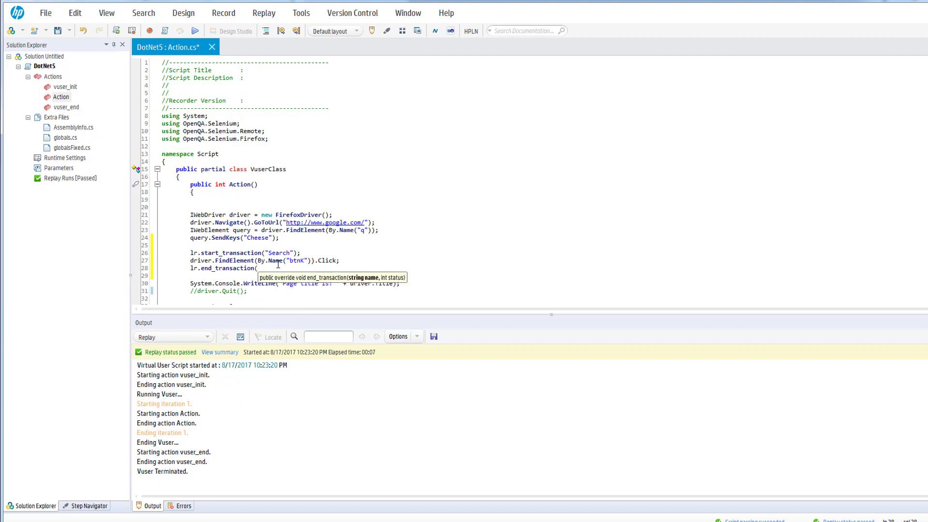
{"action": "type", "text": "\"Search"}
{"action": "type", "text": "\",lr"}
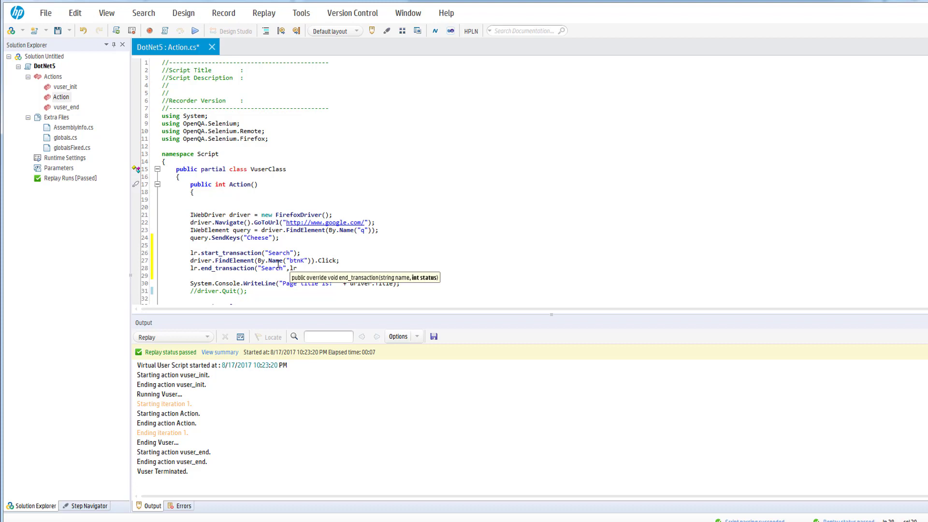
{"action": "type", "text": "."}
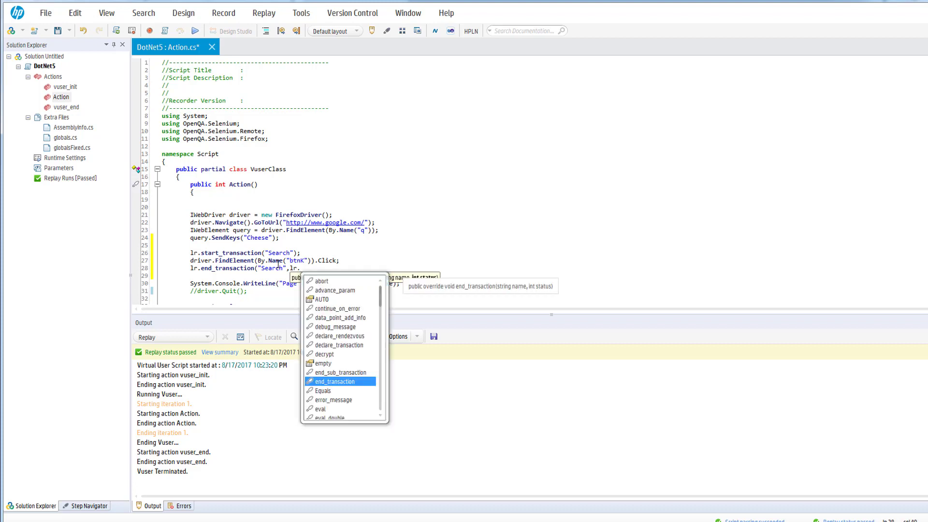
{"action": "type", "text": "a"}
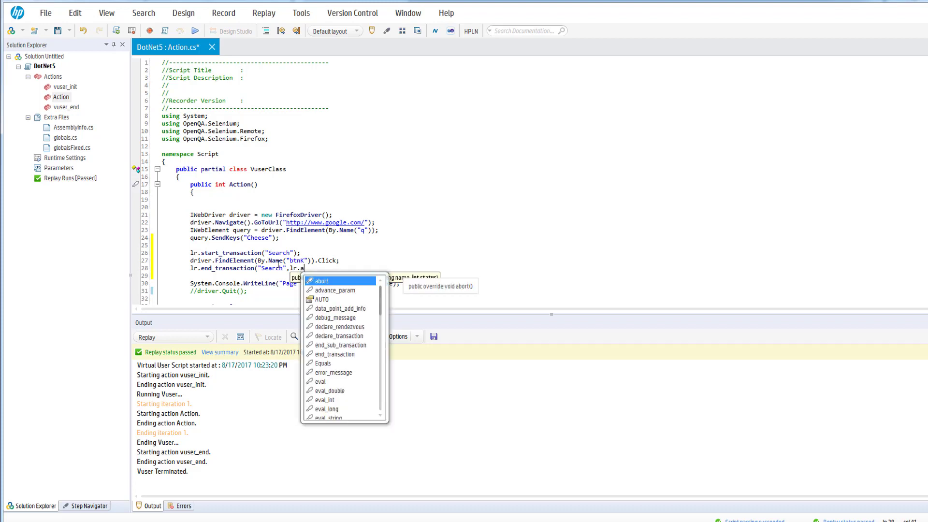
{"action": "left_click", "coordinate": [334, 295]}
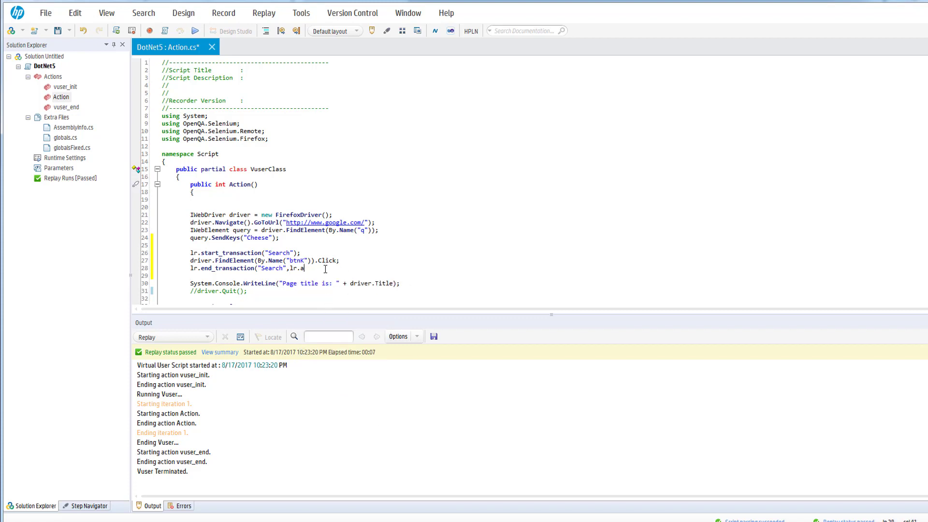
{"action": "key", "text": "BackSpace"}
{"action": "key", "text": "BackSpace"}
{"action": "type", "text": ".A"}
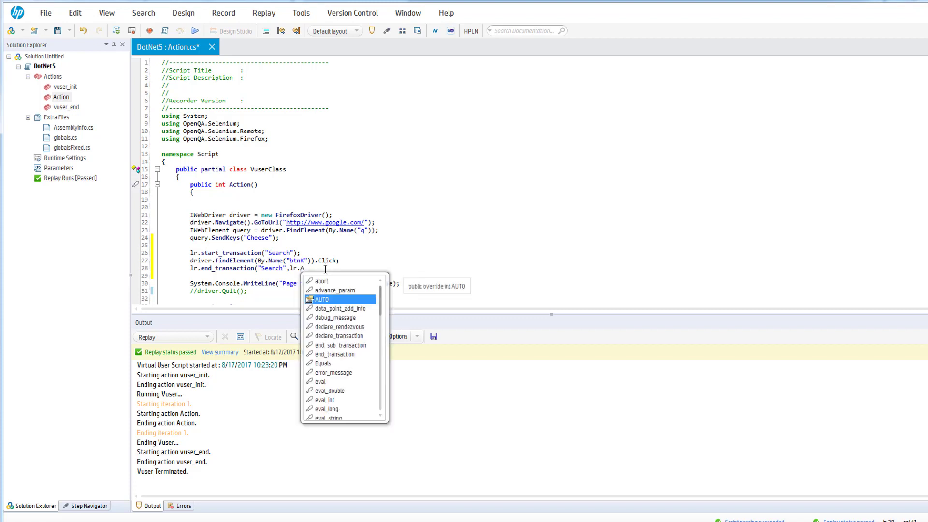
{"action": "key", "text": "Return"}
{"action": "type", "text": ");"}
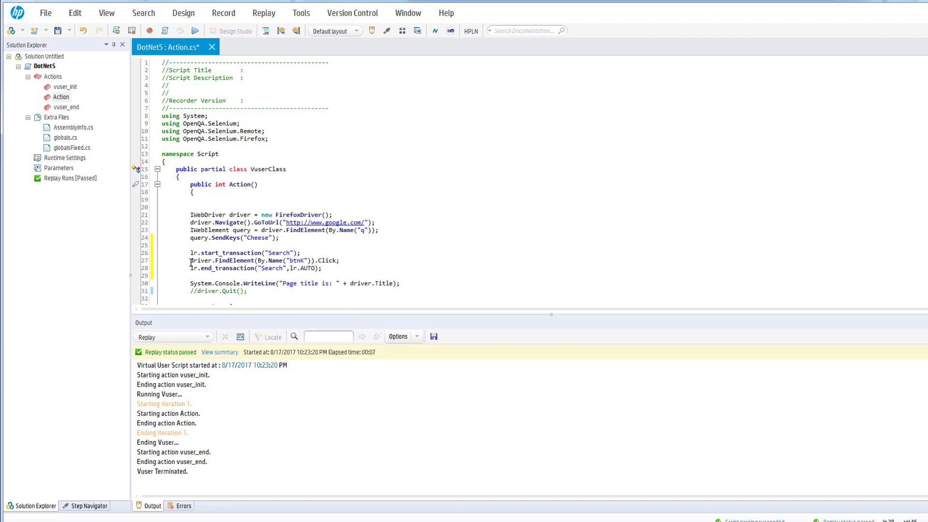
{"action": "left_click", "coordinate": [190, 261]}
Indent the click line inside the Search transaction, review the transaction lines, and start a replay.
{"action": "key", "text": "Tab"}
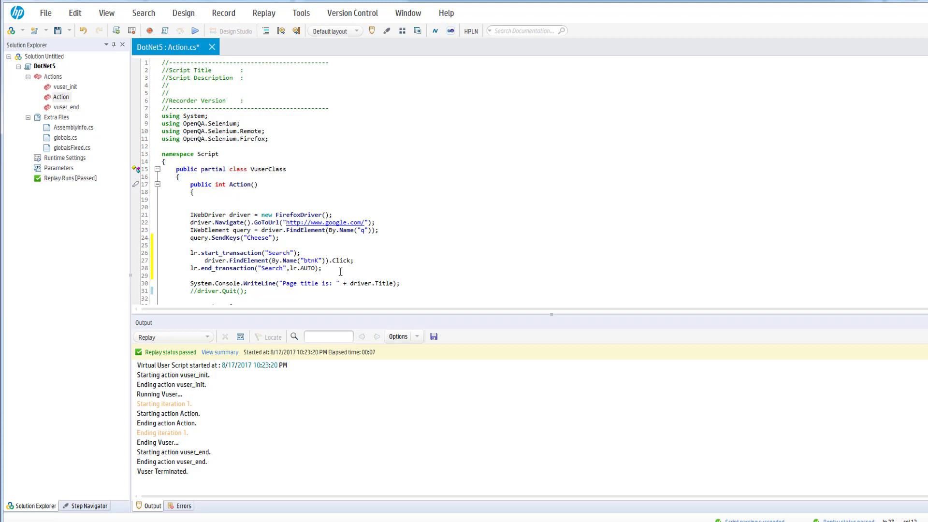
{"action": "left_click_drag", "start_coordinate": [323, 269], "coordinate": [190, 268]}
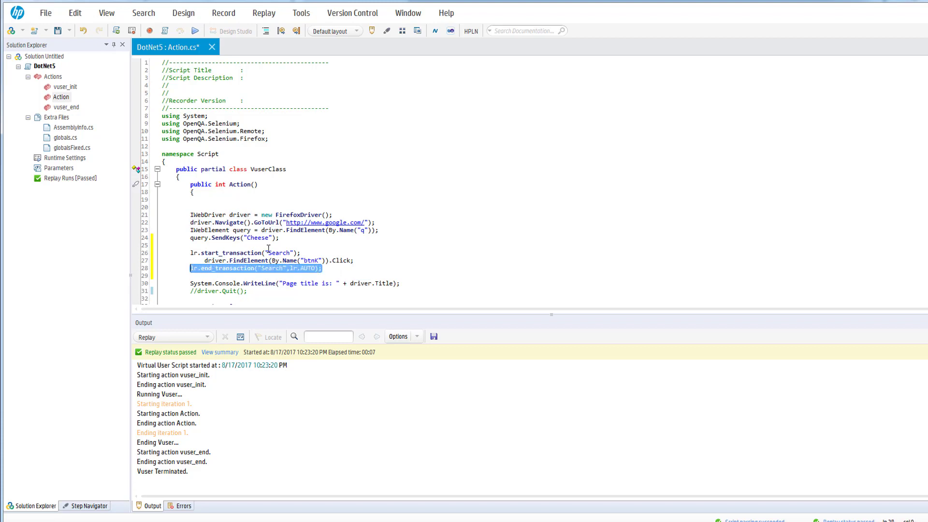
{"action": "left_click_drag", "start_coordinate": [300, 253], "coordinate": [187, 253]}
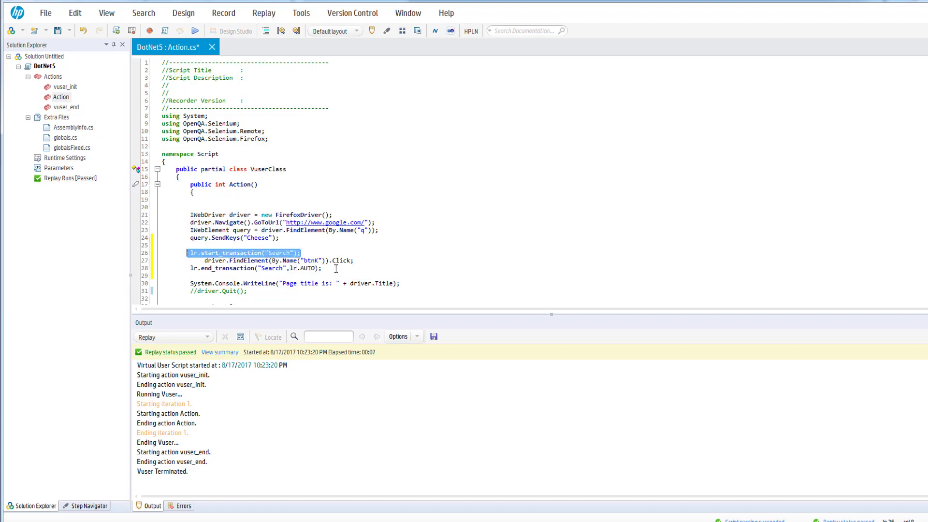
{"action": "left_click_drag", "start_coordinate": [354, 262], "coordinate": [202, 262]}
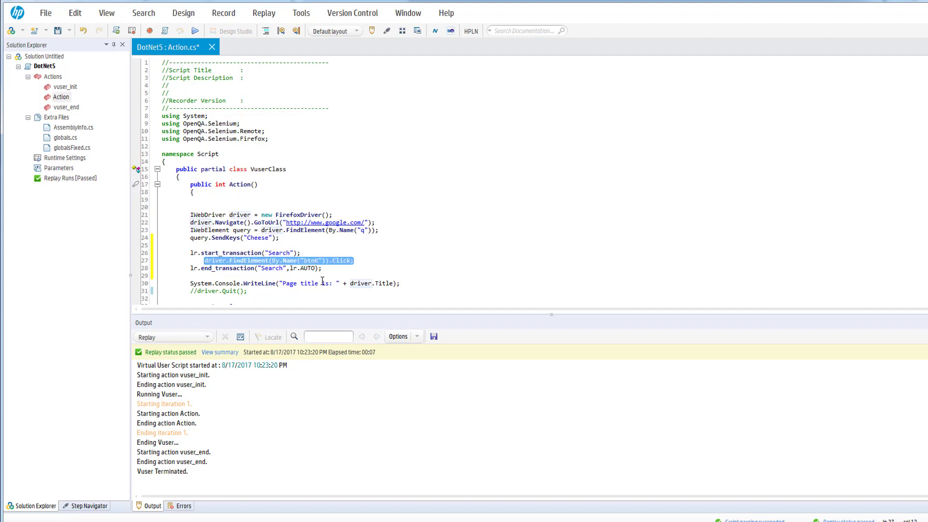
{"action": "left_click_drag", "start_coordinate": [301, 253], "coordinate": [191, 254]}
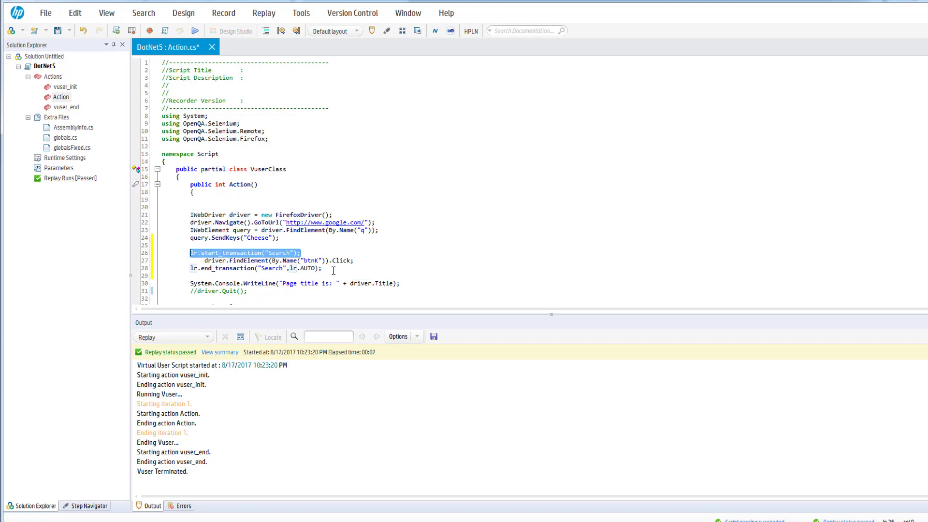
{"action": "left_click_drag", "start_coordinate": [322, 269], "coordinate": [190, 269]}
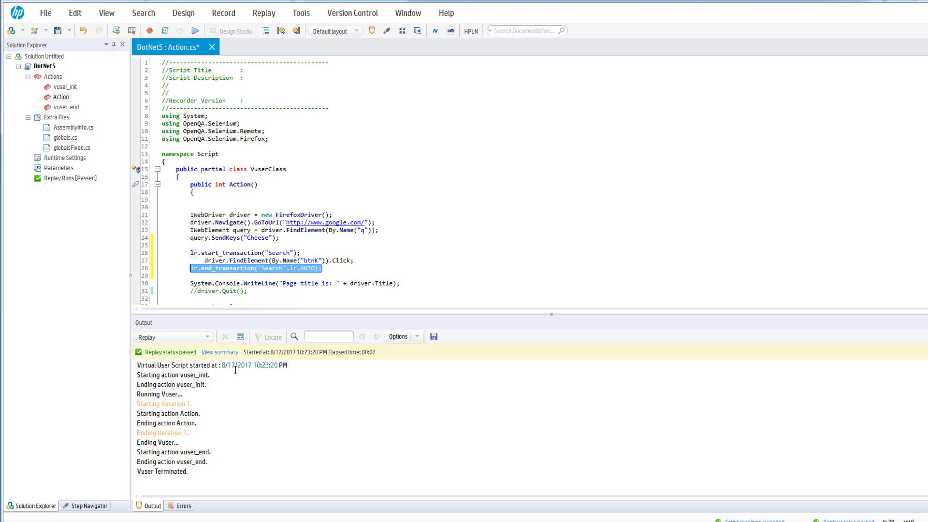
{"action": "double_click", "coordinate": [278, 253]}
{"action": "left_click", "coordinate": [195, 30]}
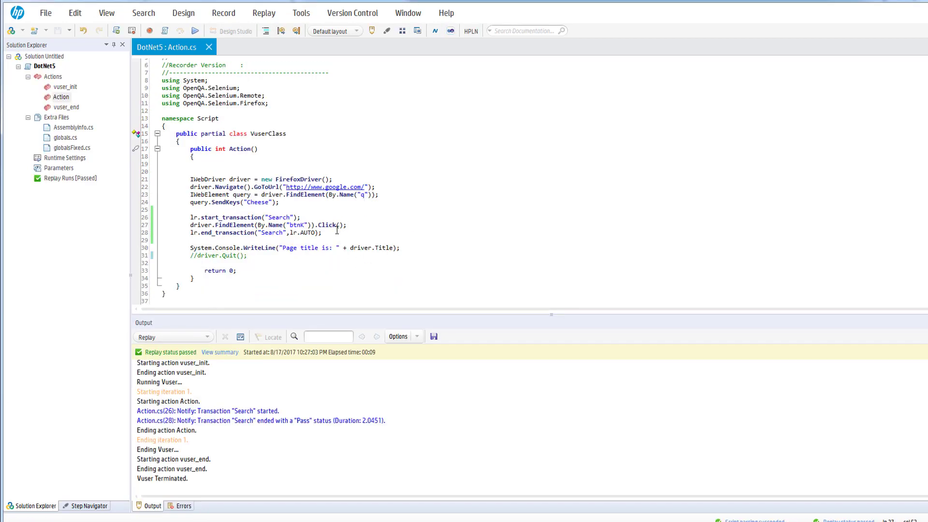
Check the Click() parentheses and the Search transaction Pass log line, then replay again.
{"action": "left_click", "coordinate": [340, 225]}
{"action": "mouse_move", "coordinate": [385, 421]}
{"action": "left_mouse_down"}
{"action": "mouse_move", "coordinate": [227, 412]}
{"action": "mouse_move", "coordinate": [137, 421]}
{"action": "left_mouse_up"}
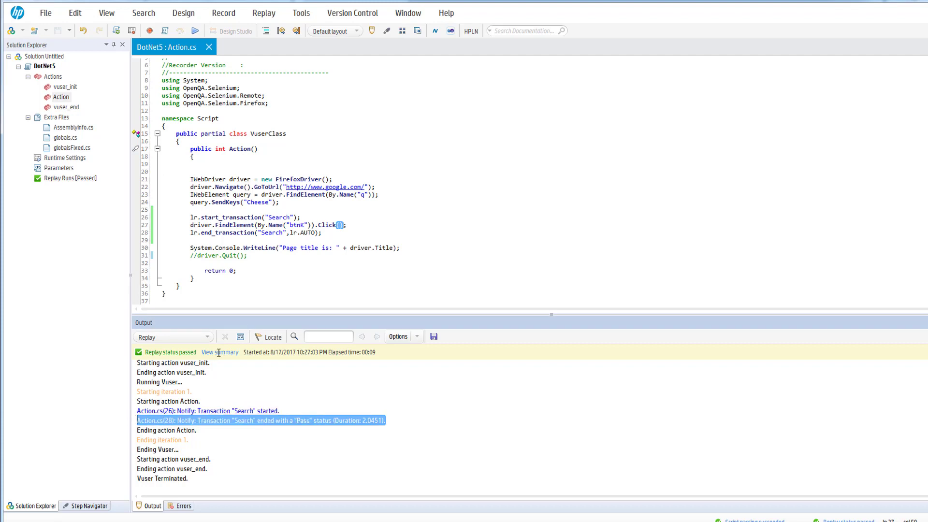
{"action": "left_click", "coordinate": [251, 432]}
{"action": "left_click_drag", "start_coordinate": [347, 225], "coordinate": [190, 225]}
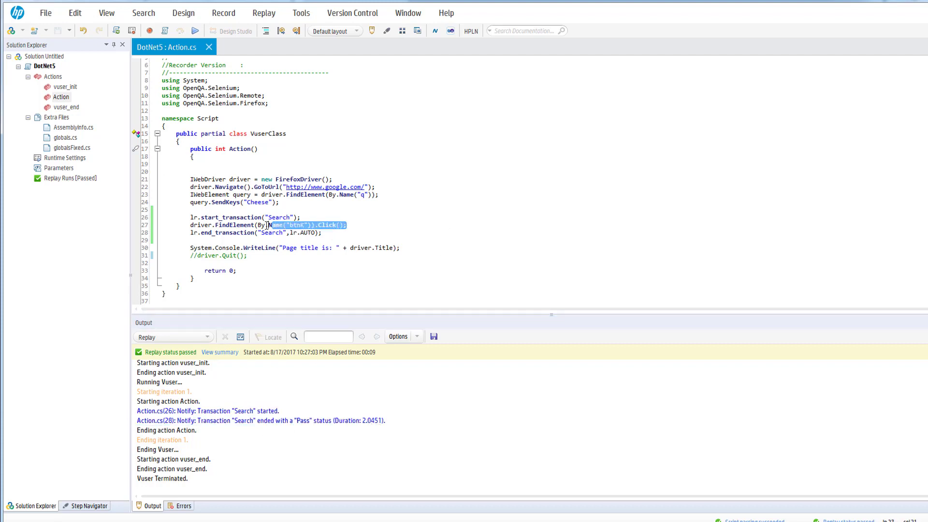
{"action": "left_click", "coordinate": [194, 31]}
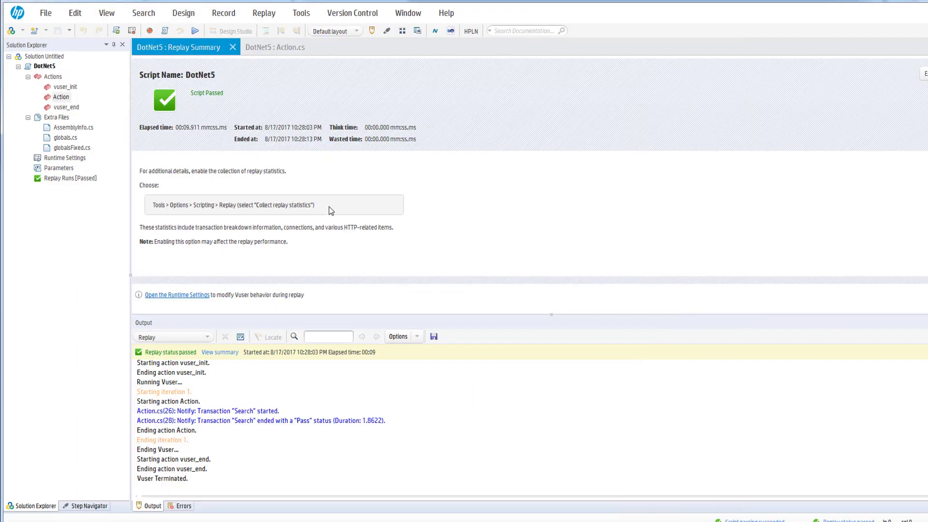
Close the passed replay summary and uncomment the driver.Quit(); line so the browser quits.
{"action": "left_click", "coordinate": [233, 48]}
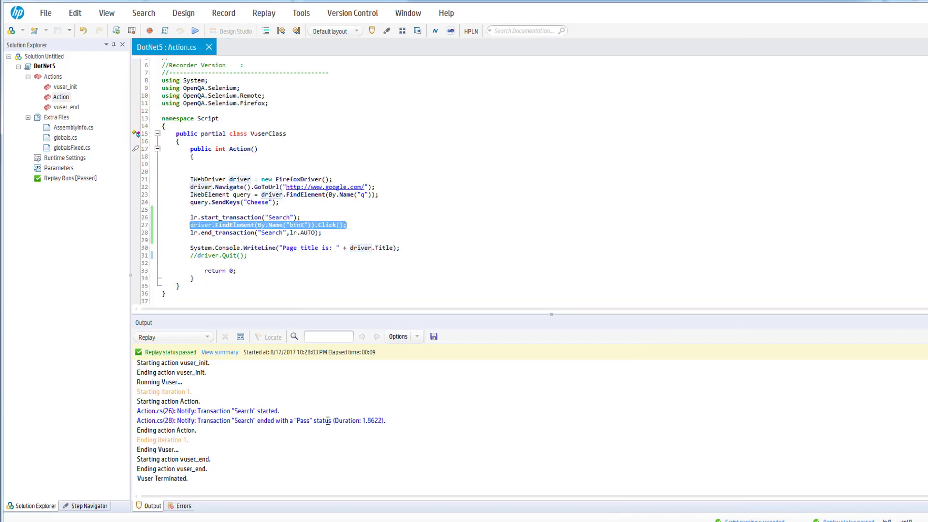
{"action": "left_click_drag", "start_coordinate": [376, 422], "coordinate": [362, 421]}
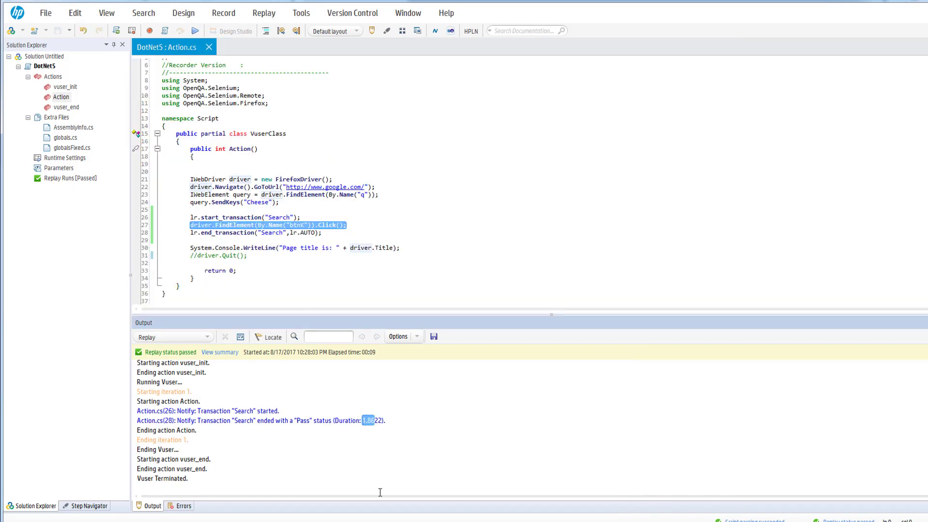
{"action": "left_click", "coordinate": [233, 272]}
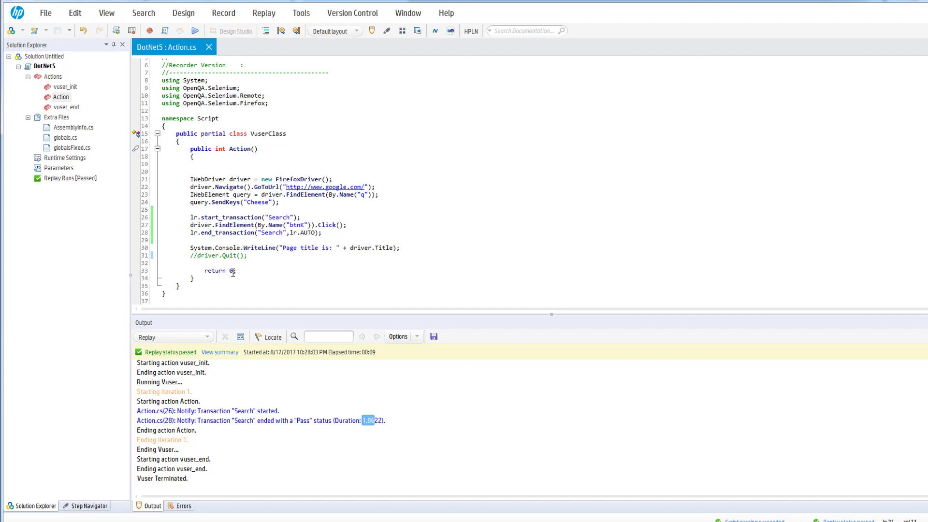
{"action": "left_click", "coordinate": [198, 256]}
{"action": "key", "text": "BackSpace"}
{"action": "key", "text": "BackSpace"}
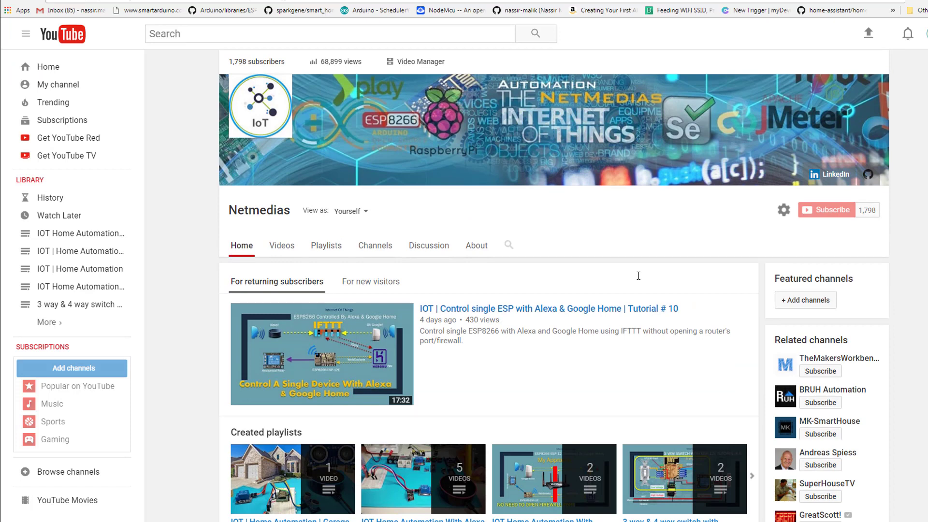
{"action": "scroll", "coordinate": [638, 276], "scroll_direction": "down", "scroll_amount": 1}
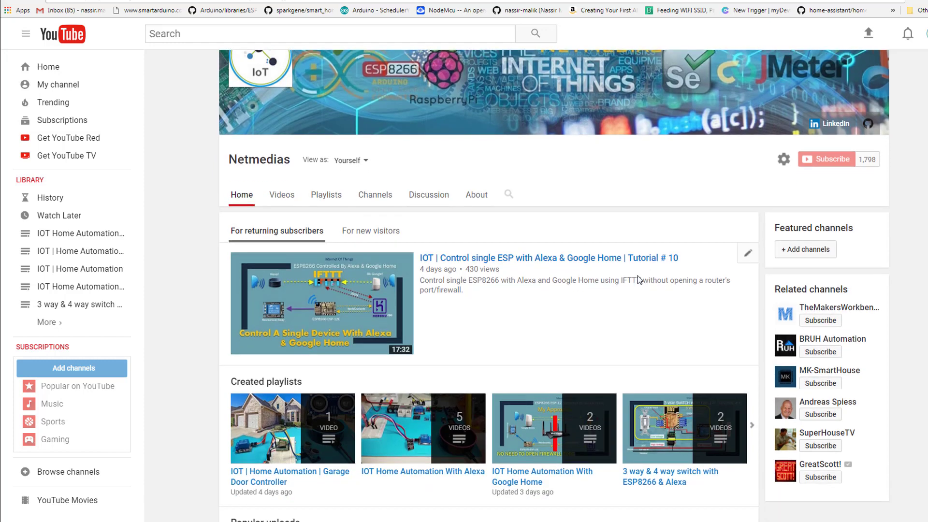
{"action": "scroll", "coordinate": [637, 276], "scroll_direction": "down", "scroll_amount": 4}
{"action": "scroll", "coordinate": [637, 275], "scroll_direction": "down", "scroll_amount": 3}
{"action": "scroll", "coordinate": [637, 276], "scroll_direction": "up", "scroll_amount": 4}
{"action": "scroll", "coordinate": [637, 276], "scroll_direction": "up", "scroll_amount": 4}
{"action": "scroll", "coordinate": [638, 276], "scroll_direction": "up", "scroll_amount": 1}
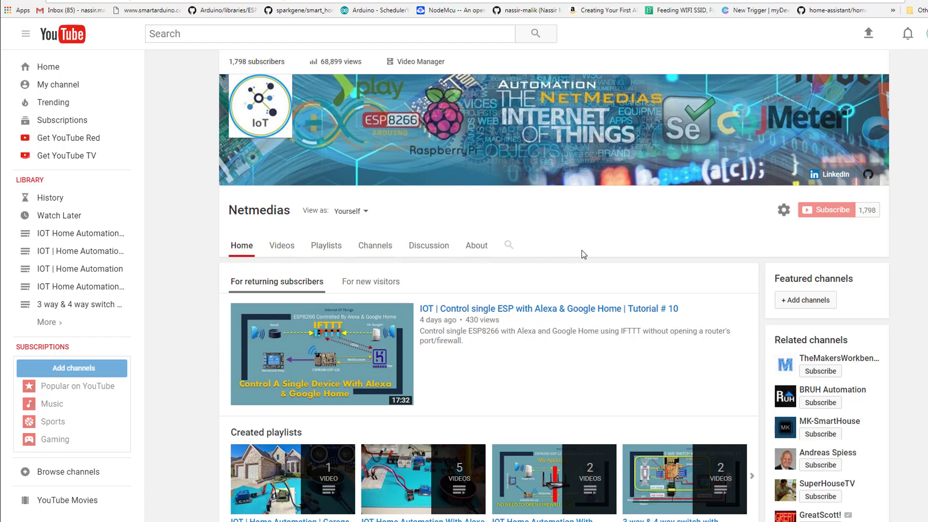
{"action": "scroll", "coordinate": [582, 254], "scroll_direction": "down", "scroll_amount": 2}
{"action": "scroll", "coordinate": [582, 253], "scroll_direction": "down", "scroll_amount": 2}
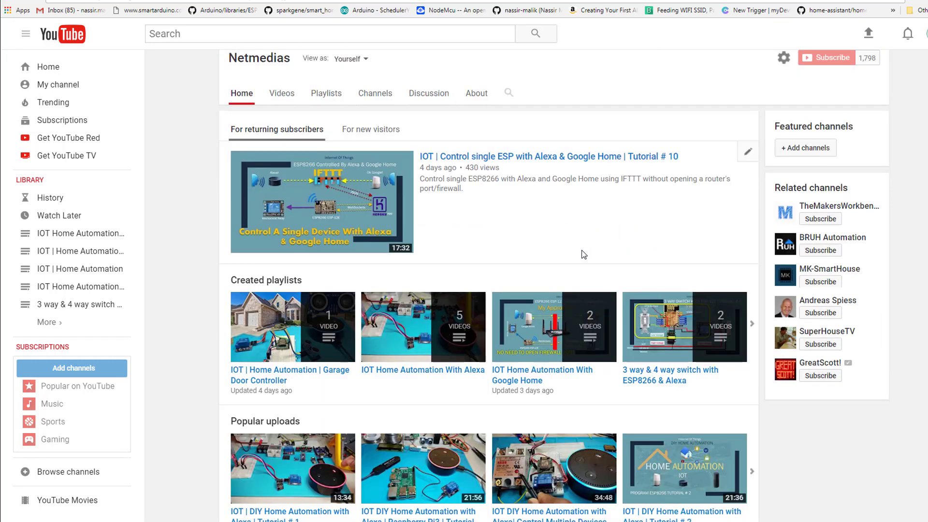
{"action": "scroll", "coordinate": [582, 254], "scroll_direction": "down", "scroll_amount": 2}
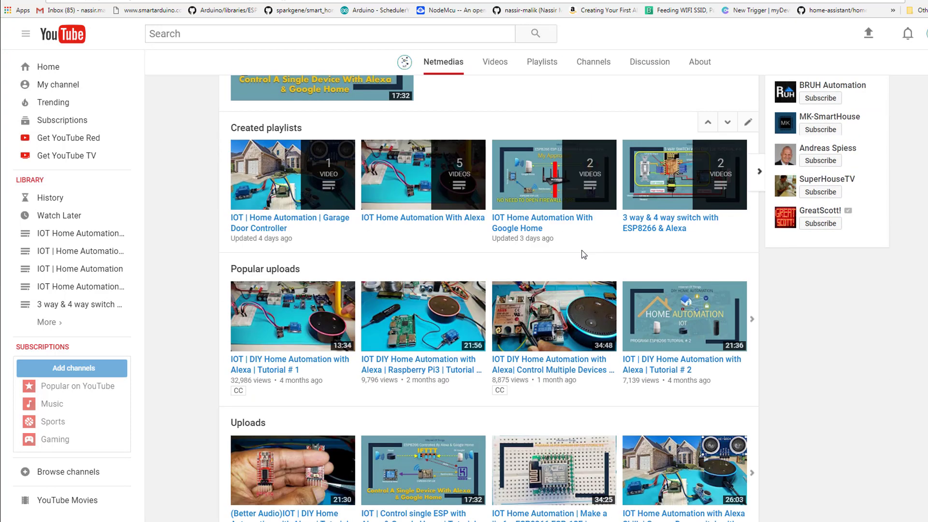